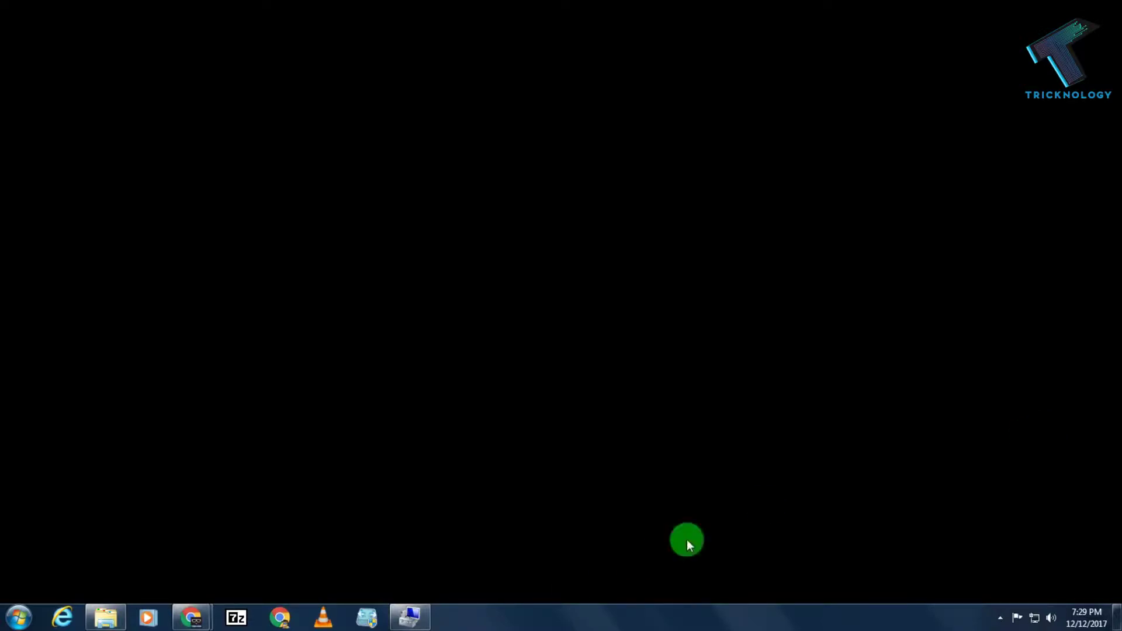
- Review the Windows PC and Windows Server download notes on the IM-Magic Partition Resizer page
mouse_move(191, 618)
left_click(290, 535)
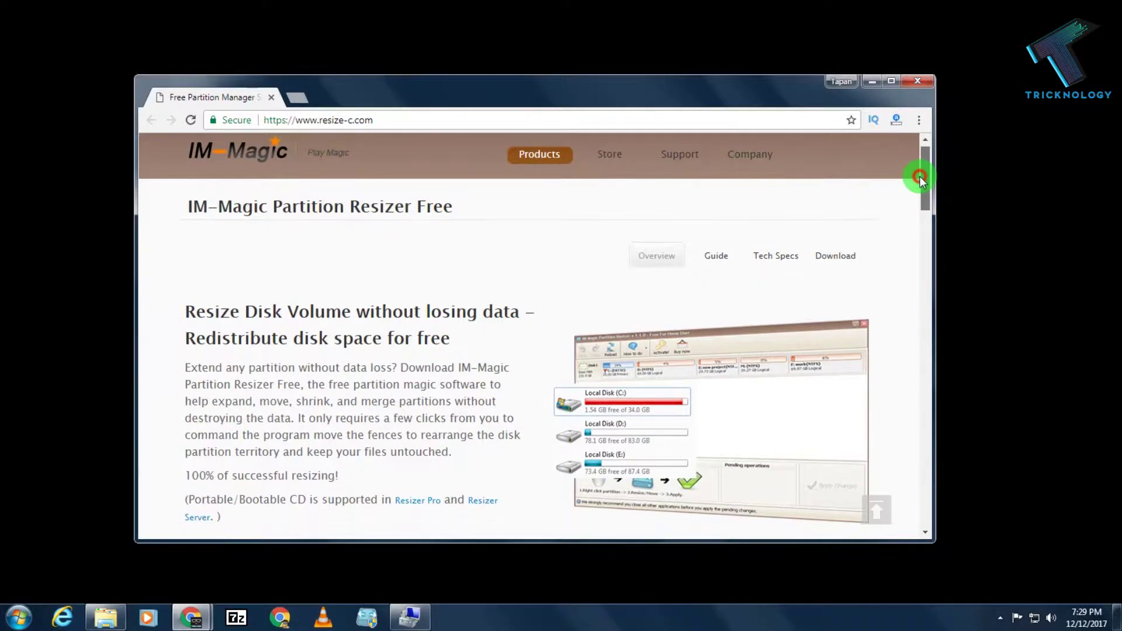
left_click_drag(920, 176, 918, 214)
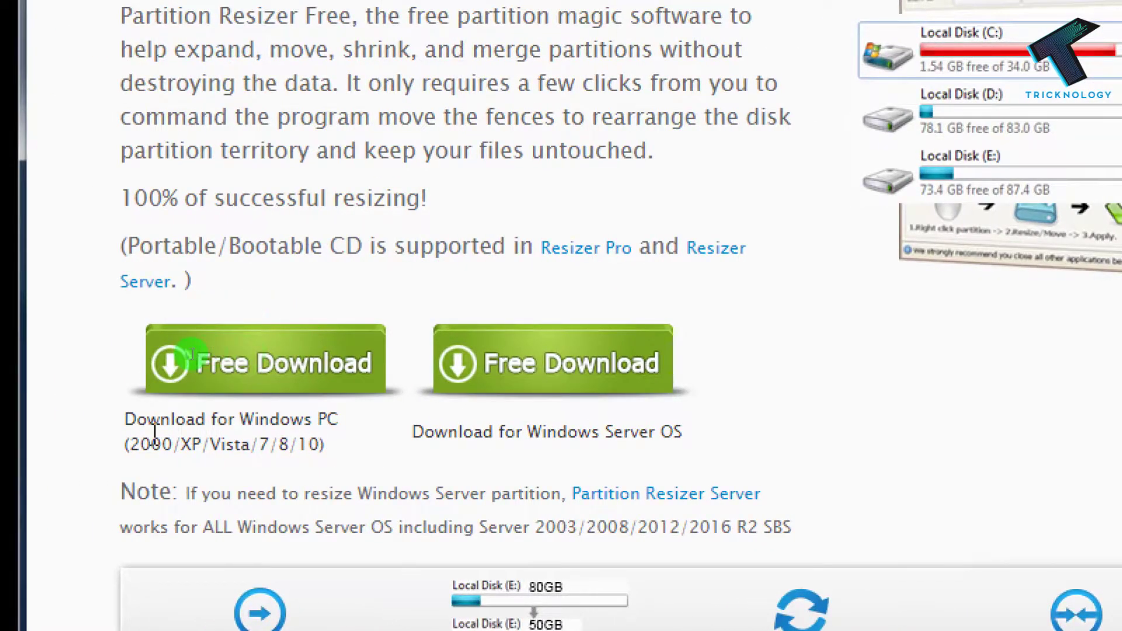
left_click_drag(143, 425, 326, 455)
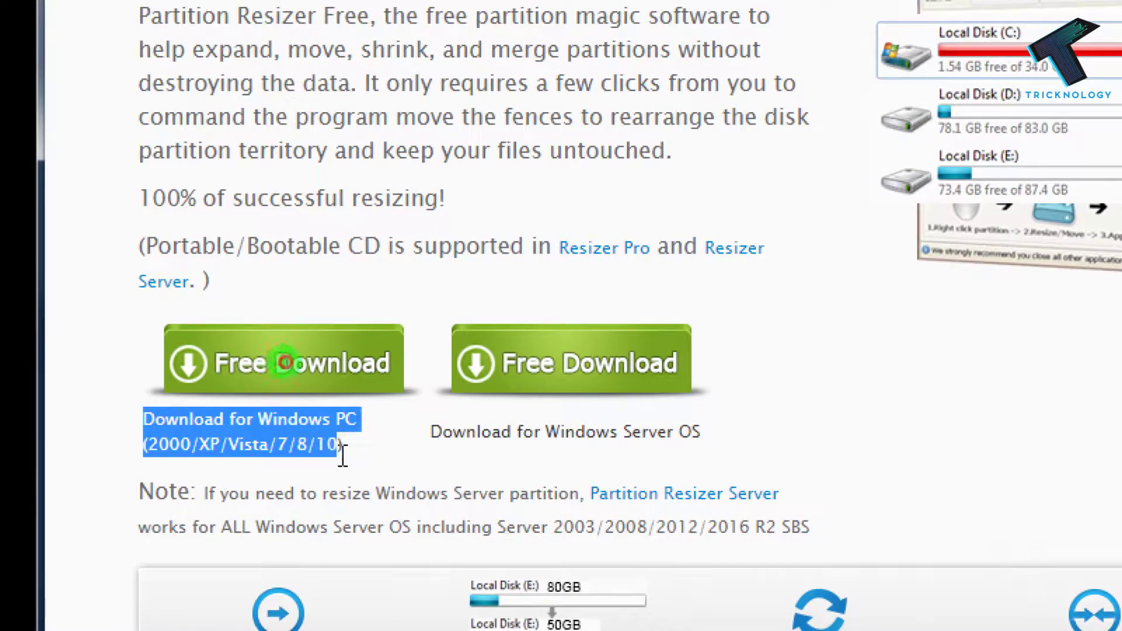
left_click(342, 453)
left_click_drag(148, 423, 254, 412)
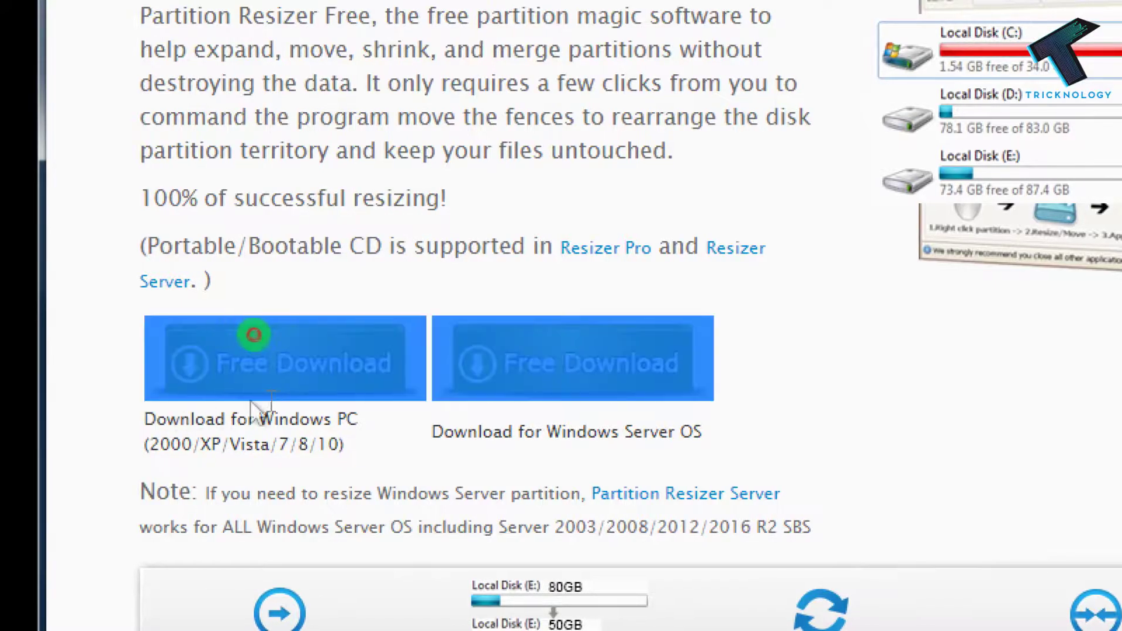
left_click(210, 430)
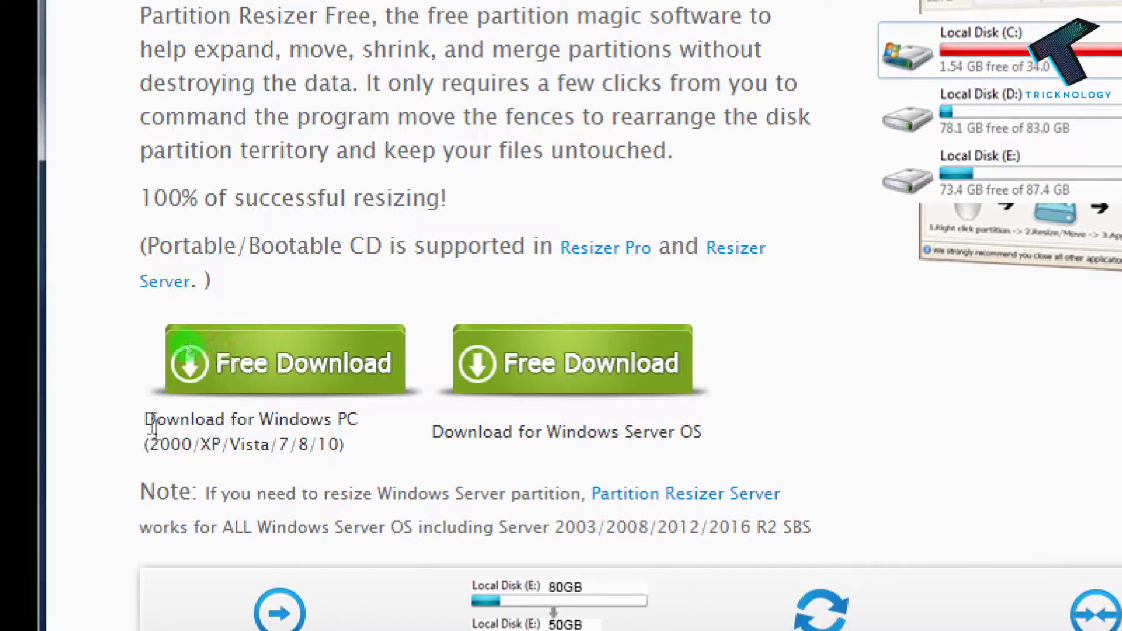
left_click_drag(154, 430, 211, 446)
left_click(200, 451)
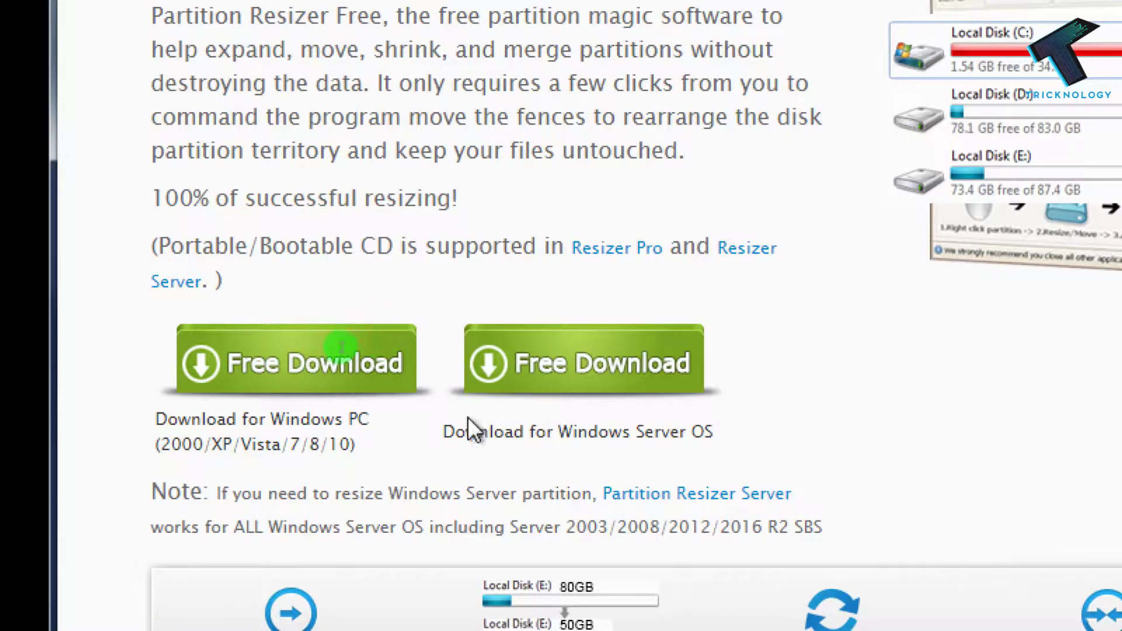
left_click_drag(517, 443, 714, 431)
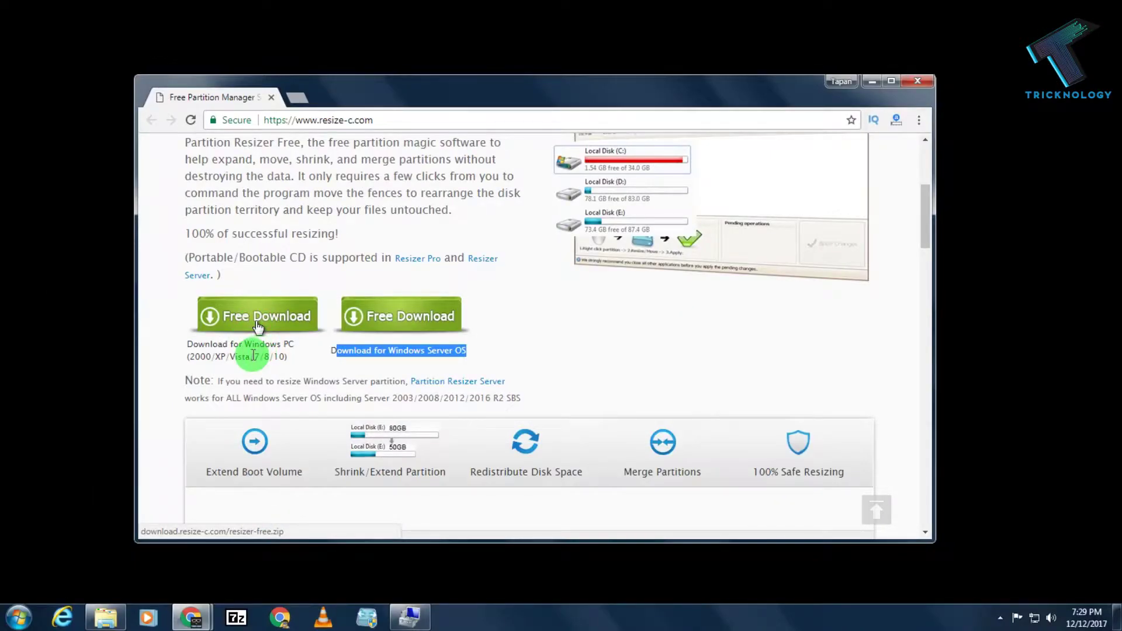
left_click(265, 356)
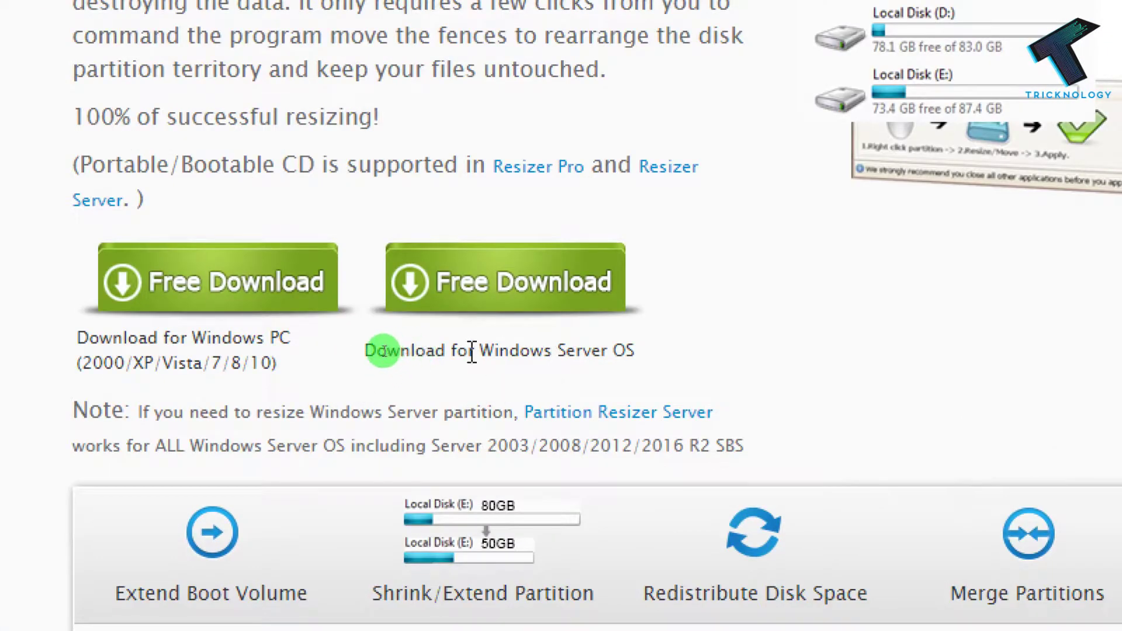
left_click_drag(530, 351, 689, 354)
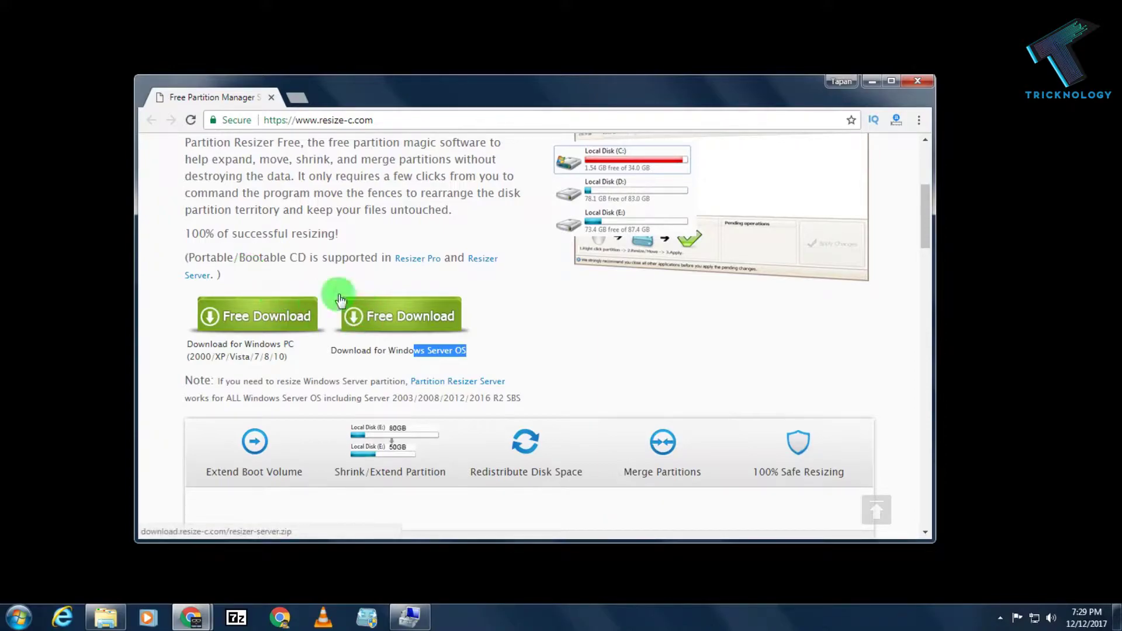
- Close Computer Management and minimize Chrome to reveal the desktop
right_click(408, 614)
left_click(381, 581)
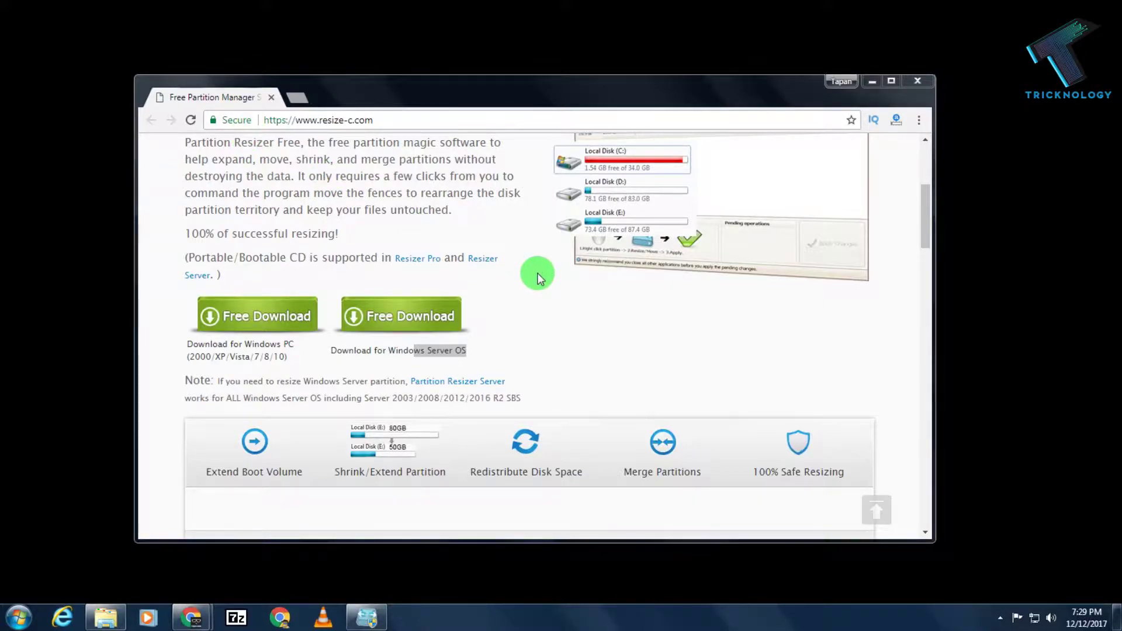
left_click(872, 81)
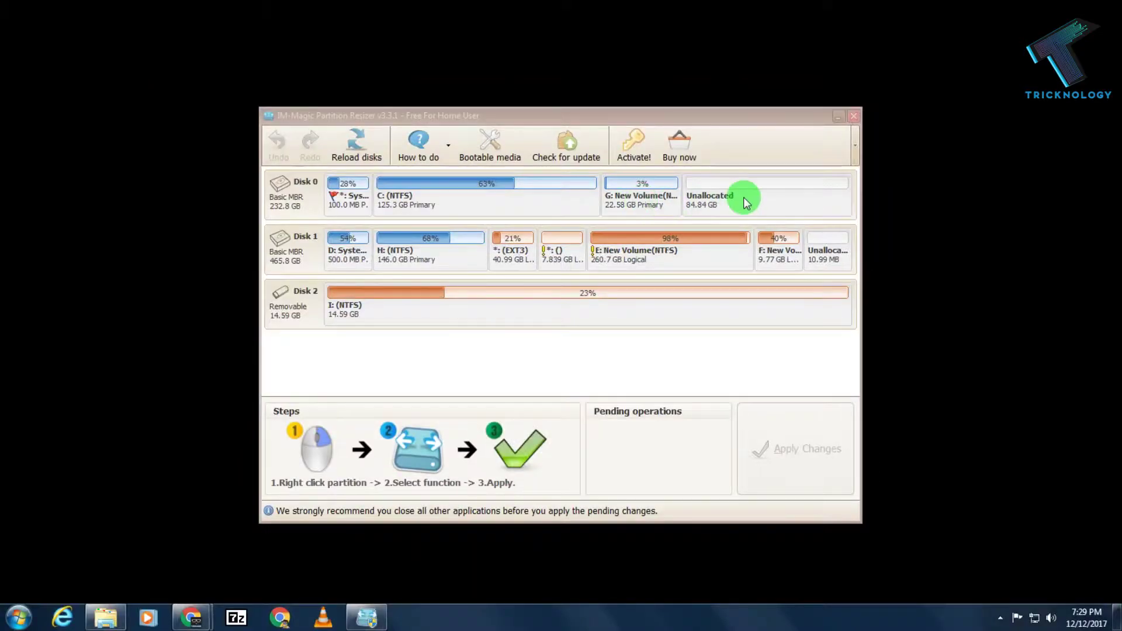
- Check New Volume (G:) at 21.9 GB free of 22.5 GB in Computer, then return to IM-Magic
left_click(17, 618)
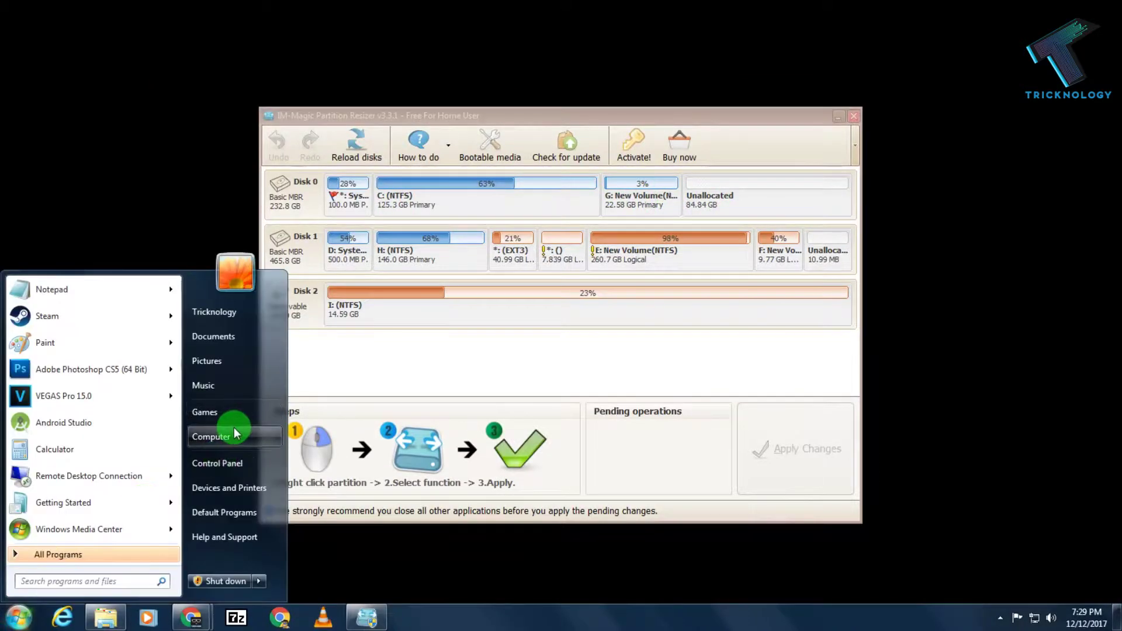
left_click(234, 427)
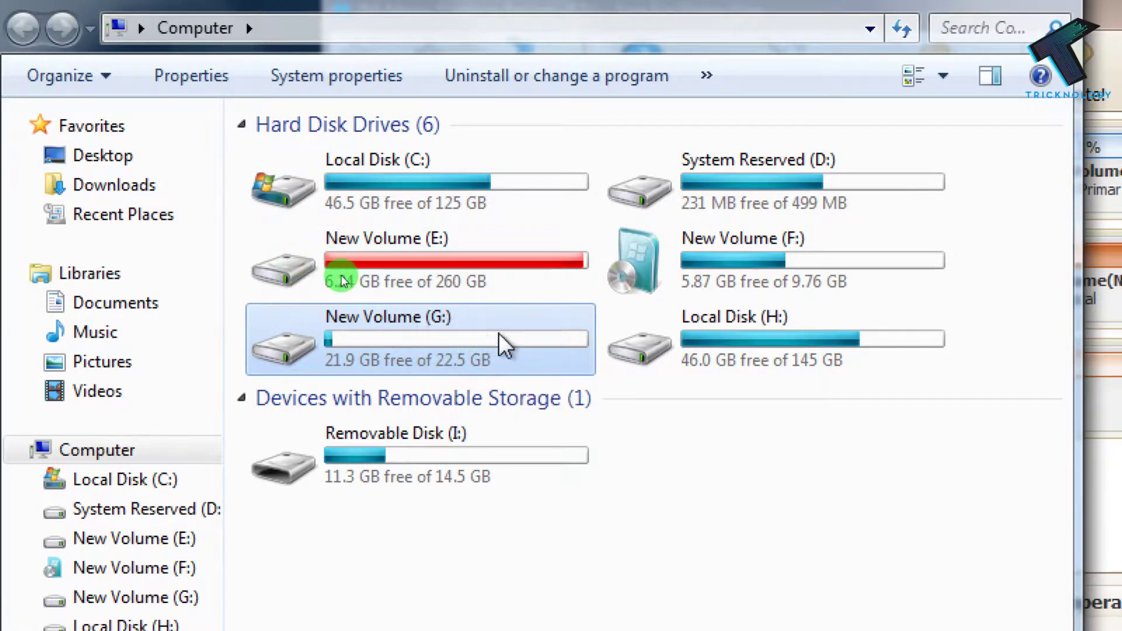
right_click(457, 314)
left_click(394, 492)
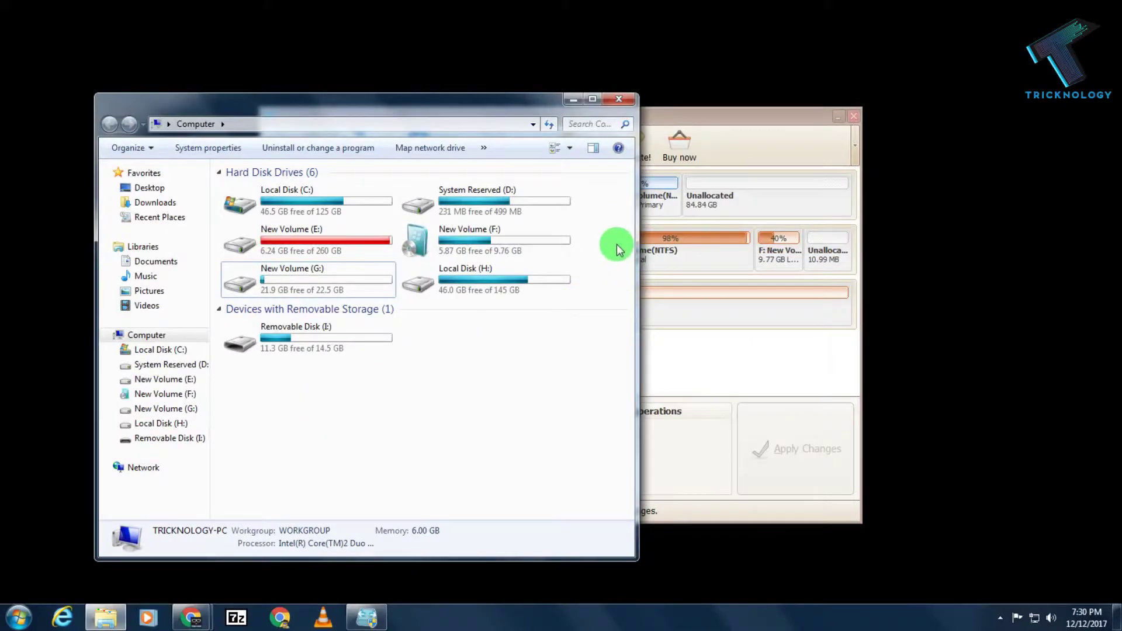
left_click(675, 204)
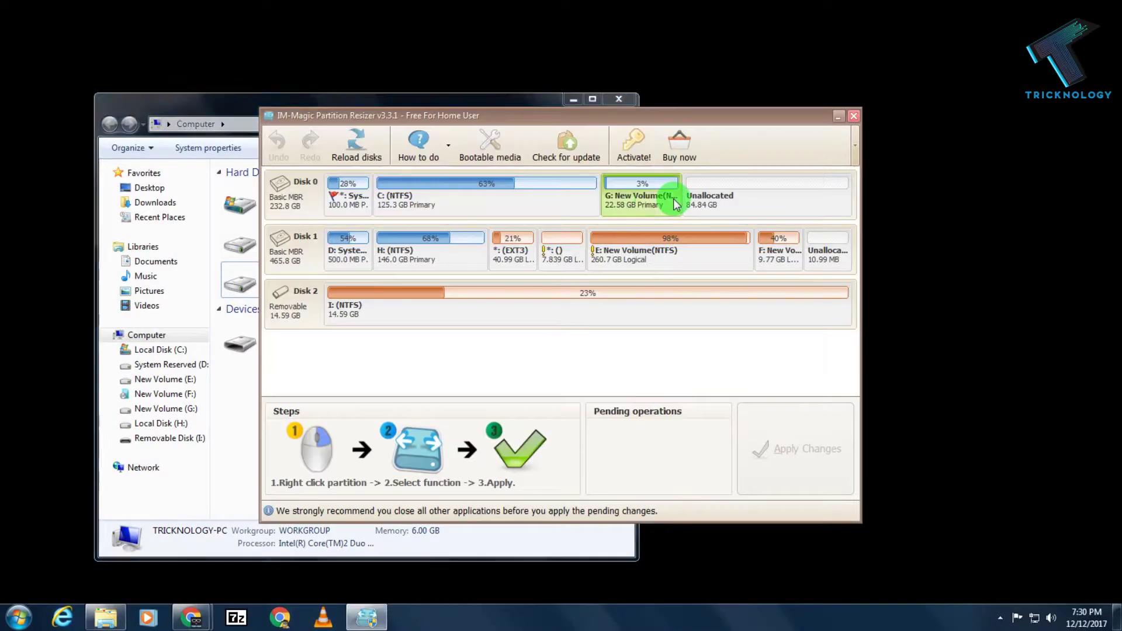
- Resize New Volume (G:) to about 68,846 MB (67.23 GB) with Resize/Move Partition
right_click(629, 200)
left_click(469, 344)
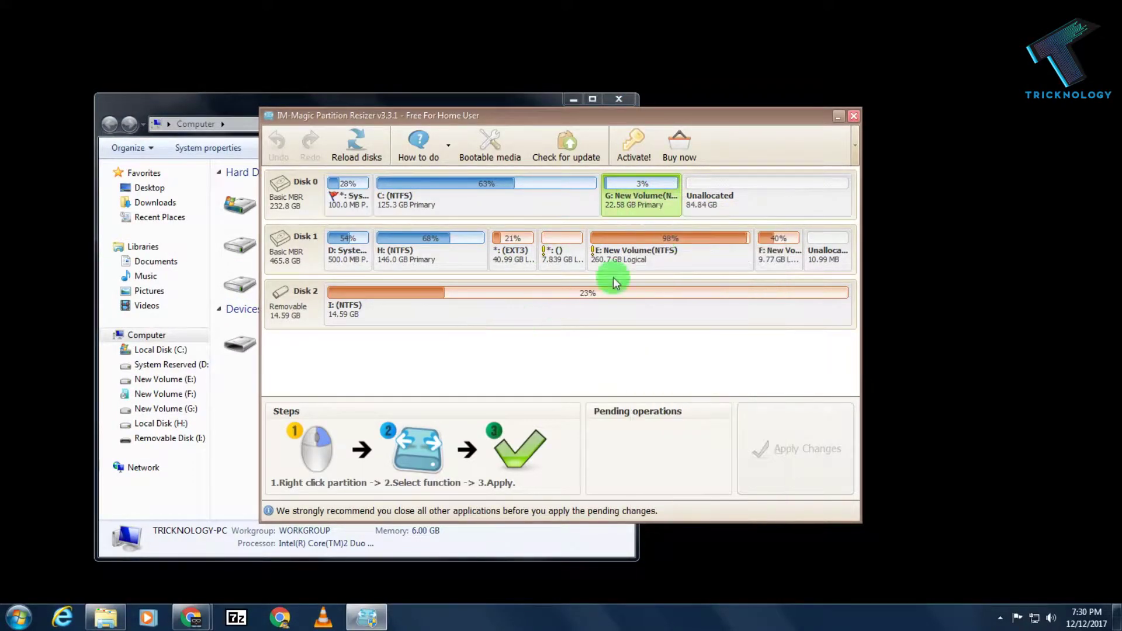
right_click(650, 204)
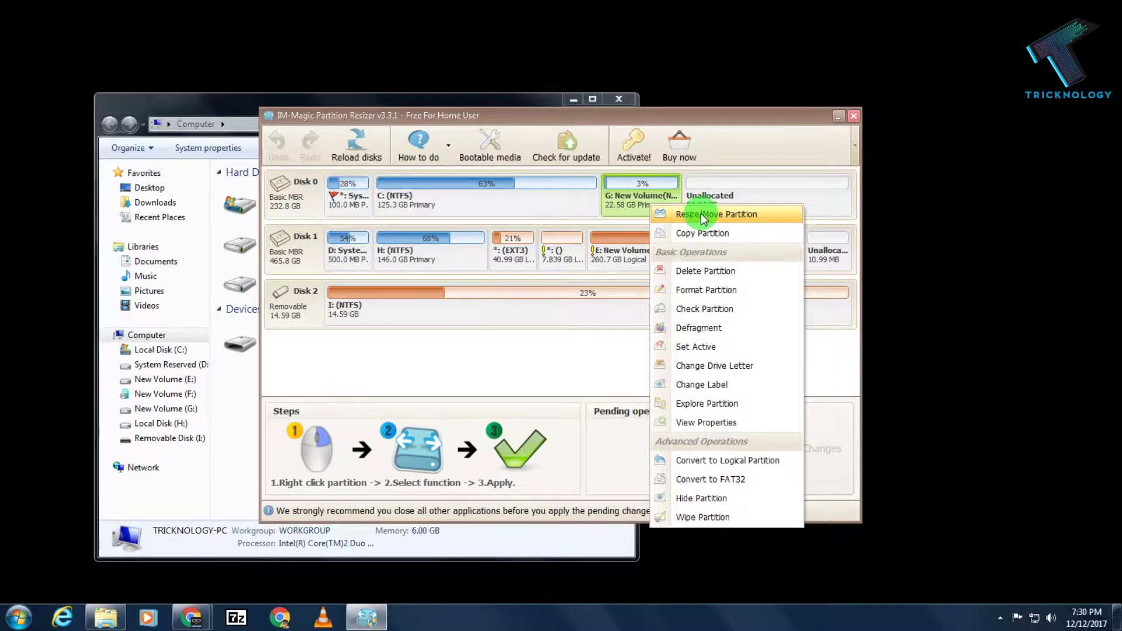
left_click(702, 216)
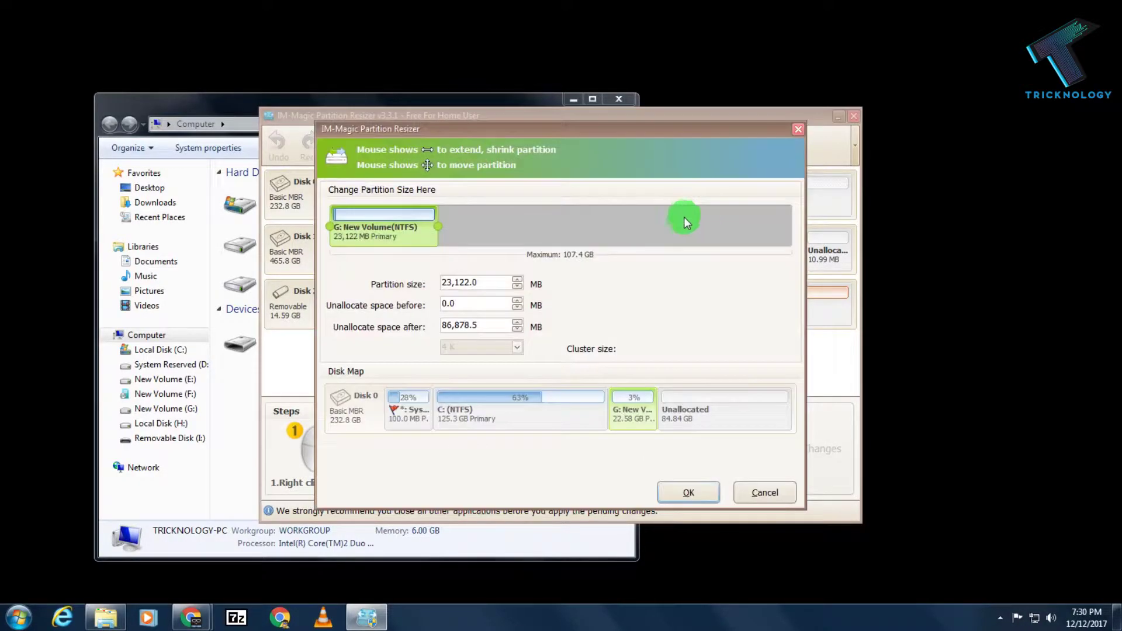
mouse_move(435, 225)
left_mouse_down()
mouse_move(590, 214)
mouse_move(530, 219)
mouse_move(601, 220)
mouse_move(496, 230)
mouse_move(623, 226)
left_mouse_up()
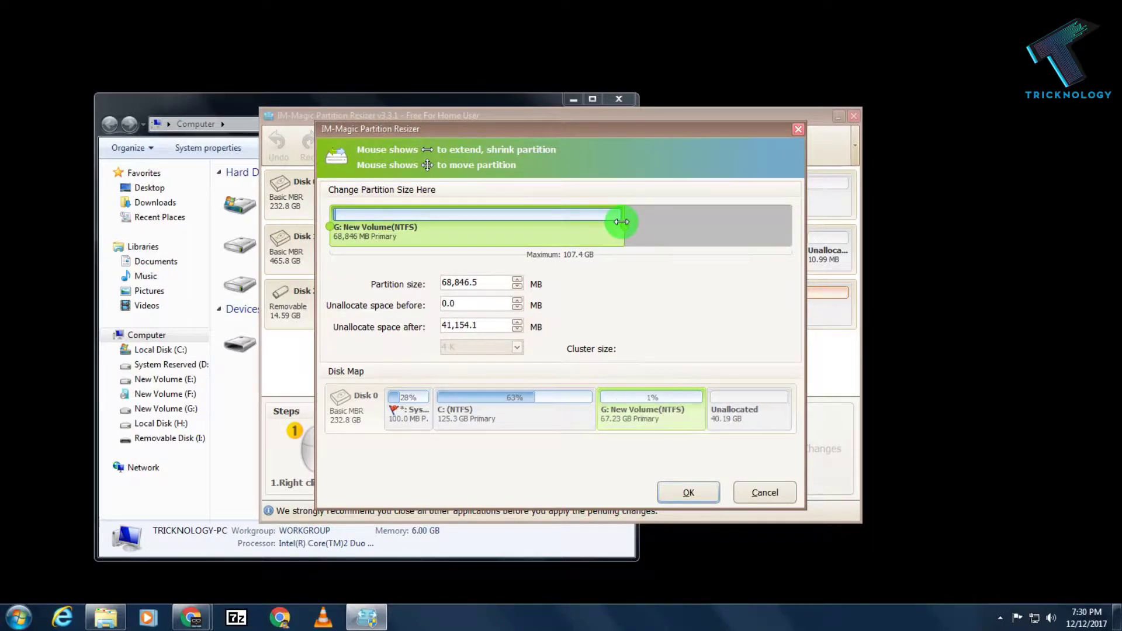
left_click(674, 493)
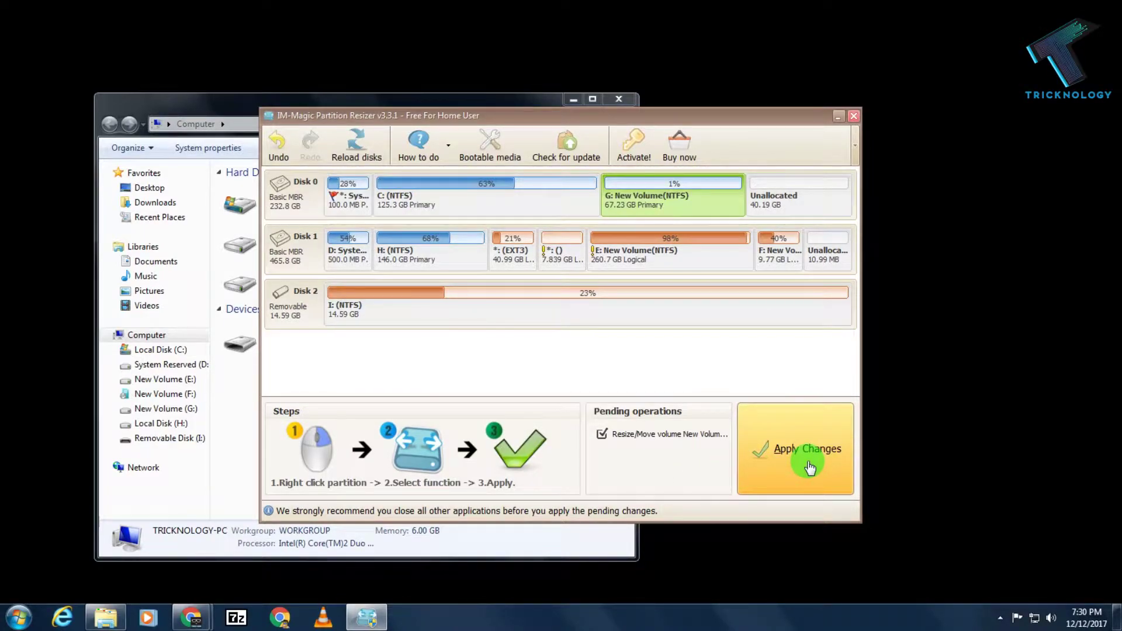
- Apply the pending resize and acknowledge the success message
left_click(809, 467)
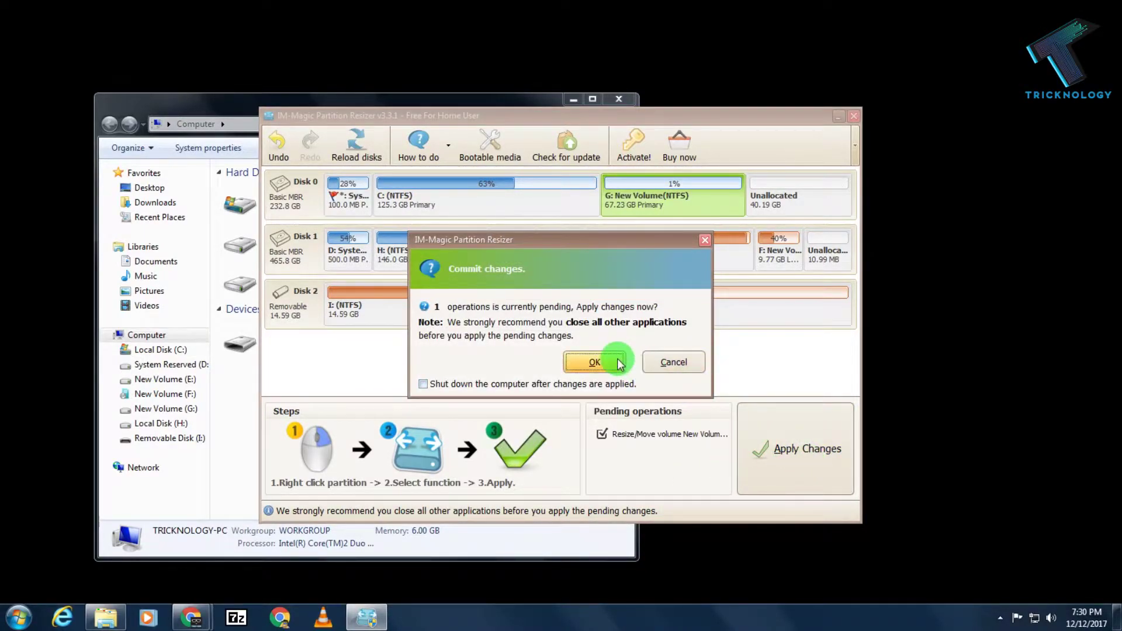
left_click(619, 364)
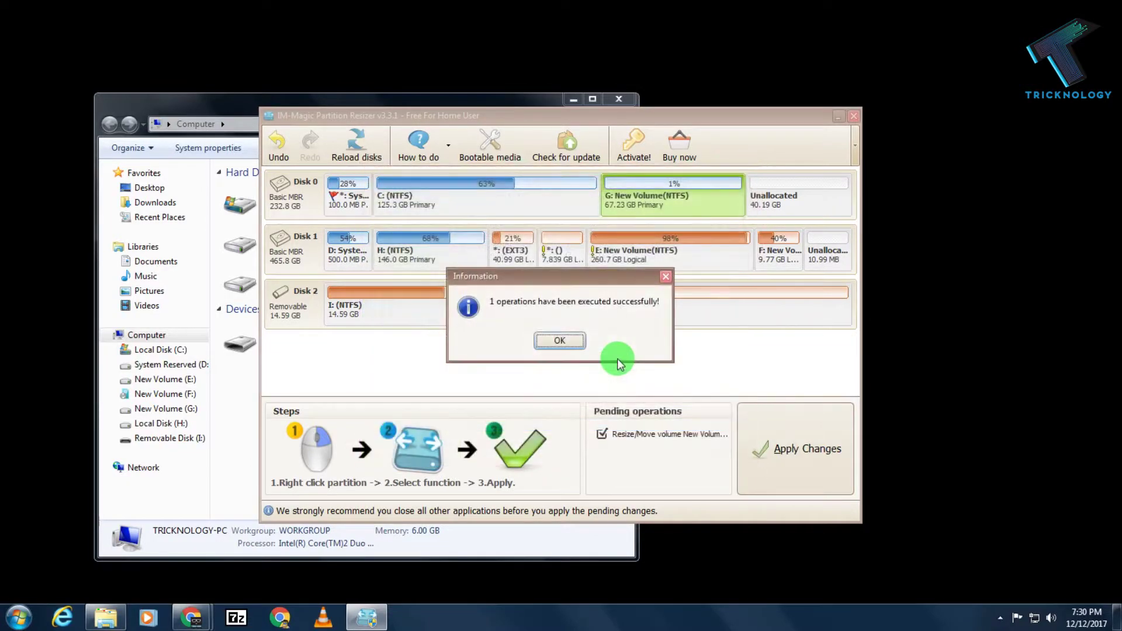
left_click(560, 341)
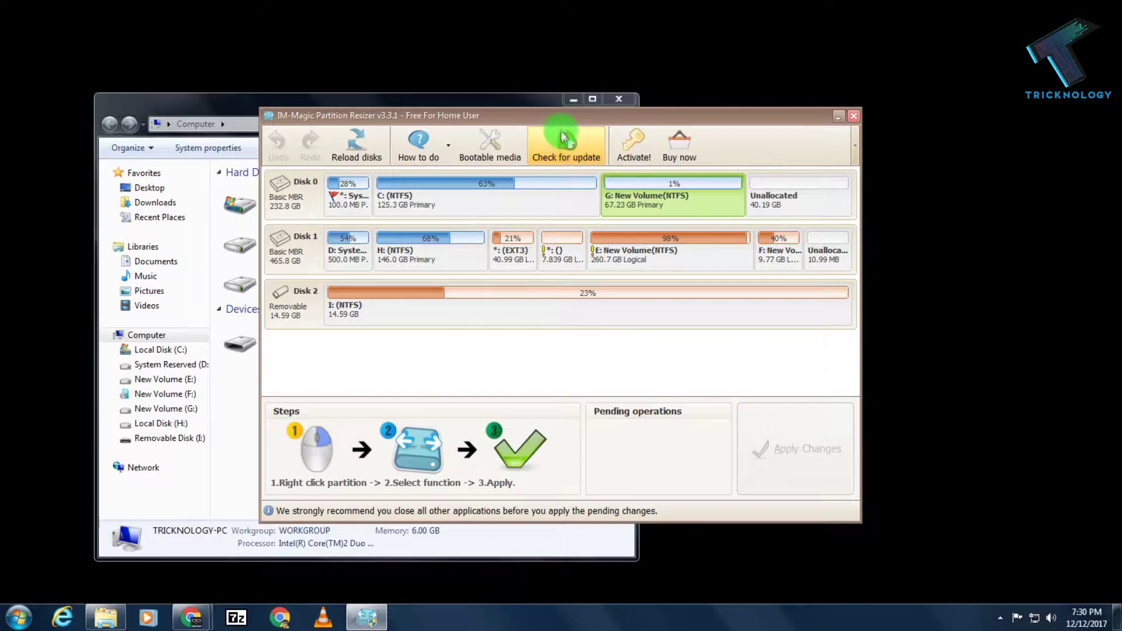
left_click_drag(561, 115, 781, 107)
- Refresh the drive list and open New Volume (G:) to confirm its files remain
left_click(357, 402)
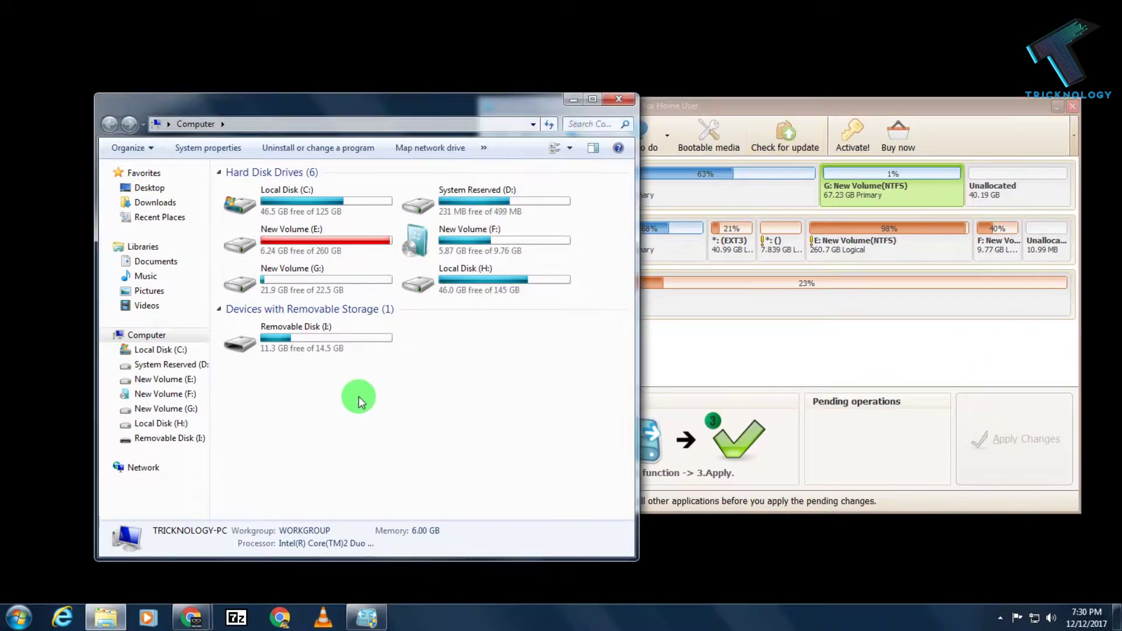
right_click(358, 402)
left_click(318, 291)
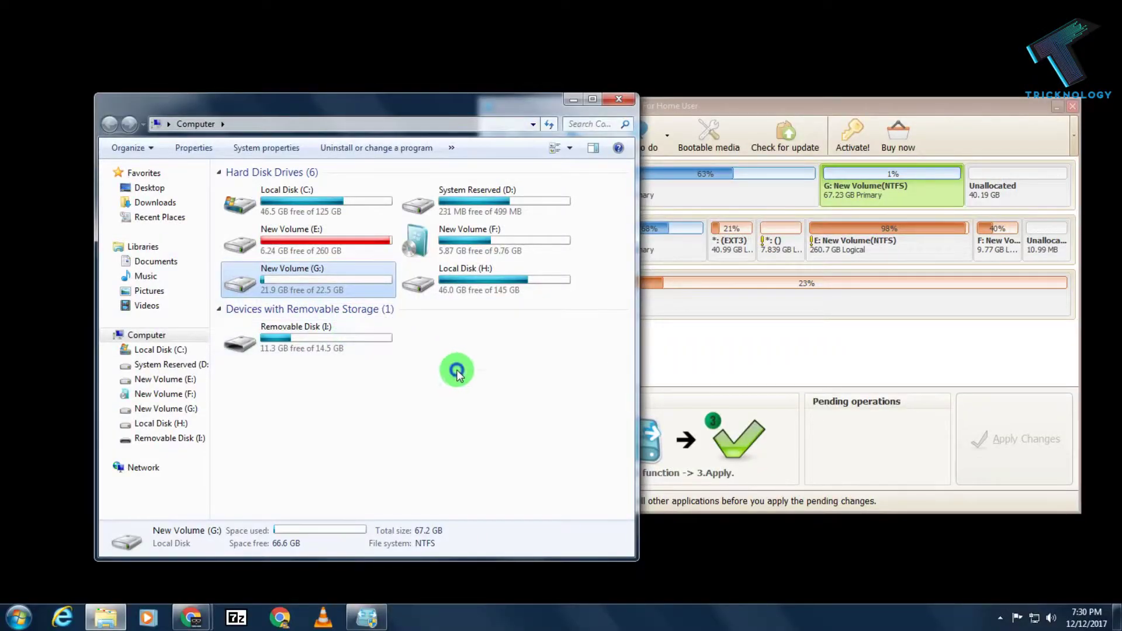
right_click(457, 372)
left_click(509, 427)
left_click(323, 301)
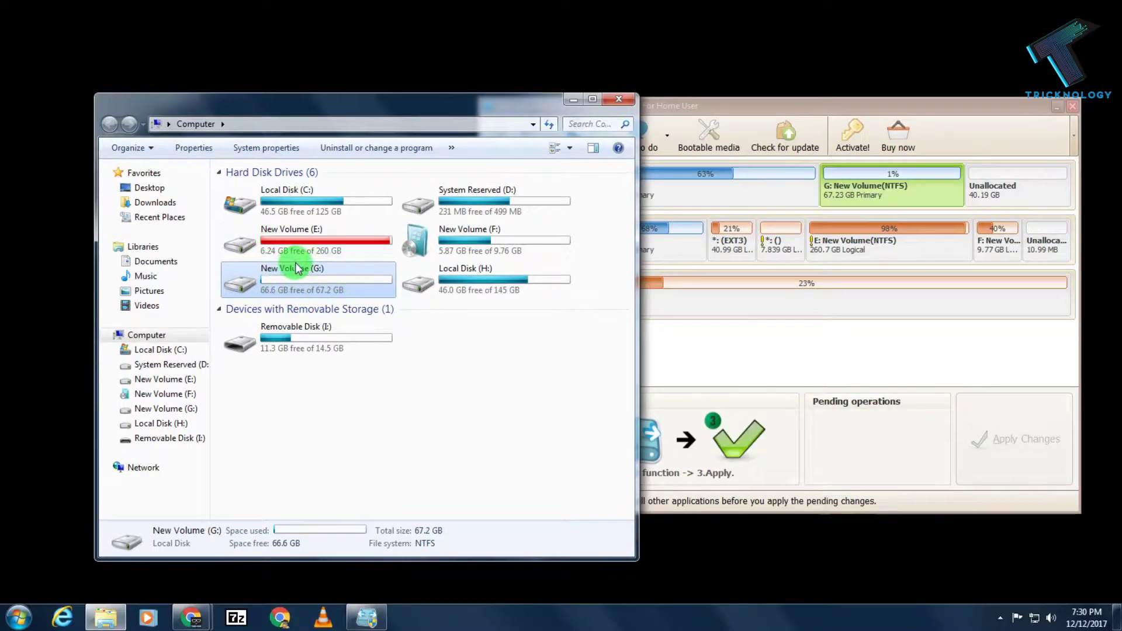
double_click(296, 270)
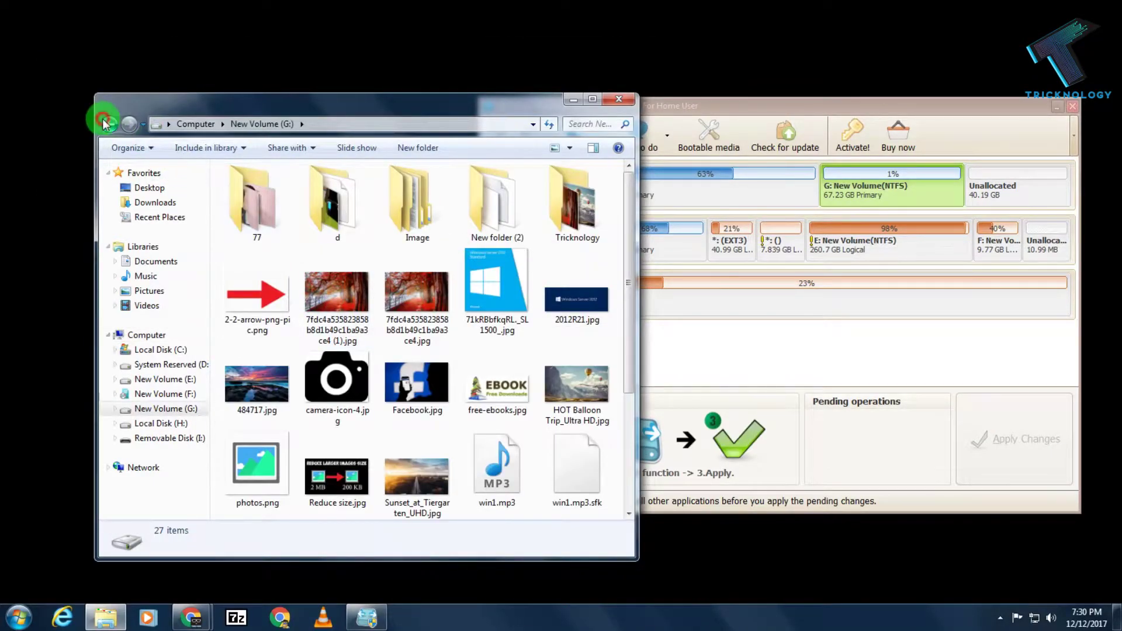
left_click(104, 122)
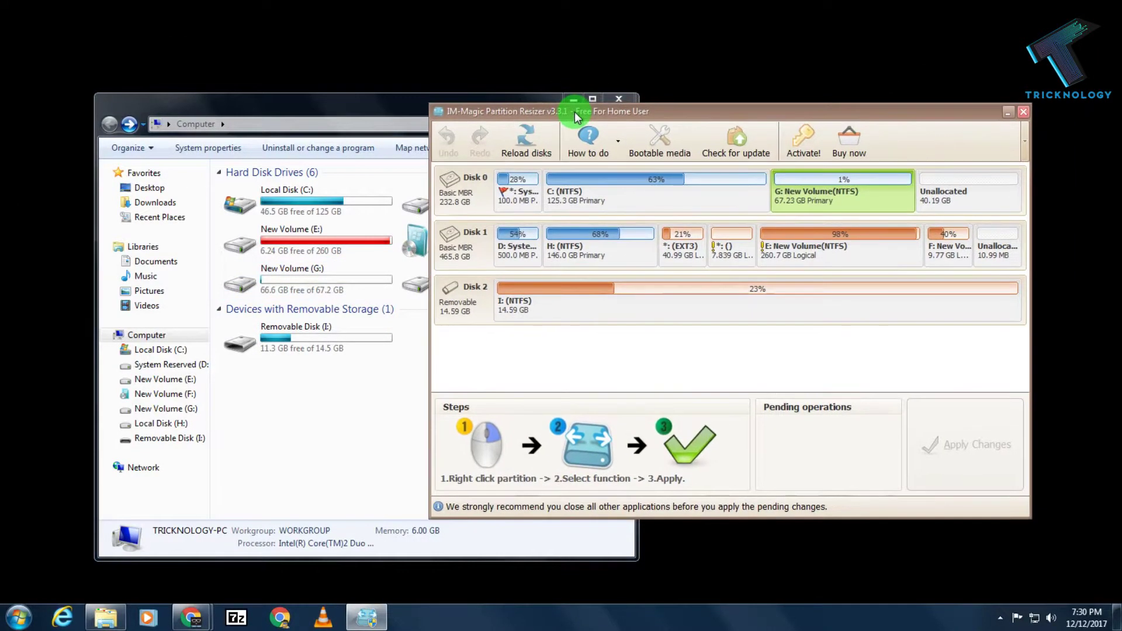
- Close IM-Magic Partition Resizer Free
left_click_drag(625, 118, 576, 124)
left_click(326, 272)
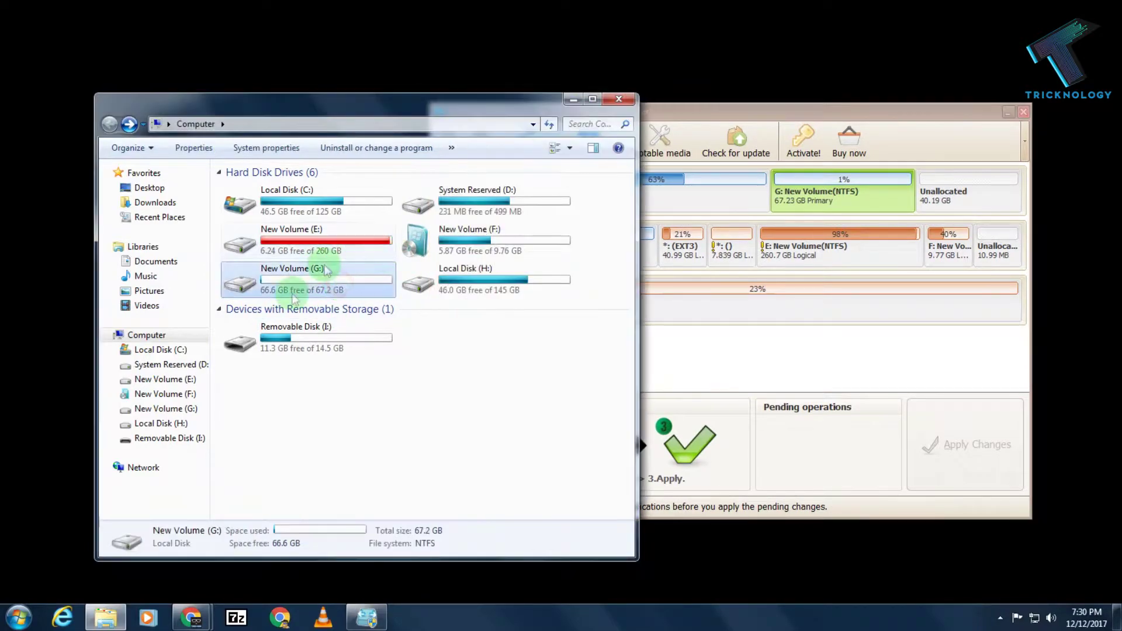
left_click(738, 112)
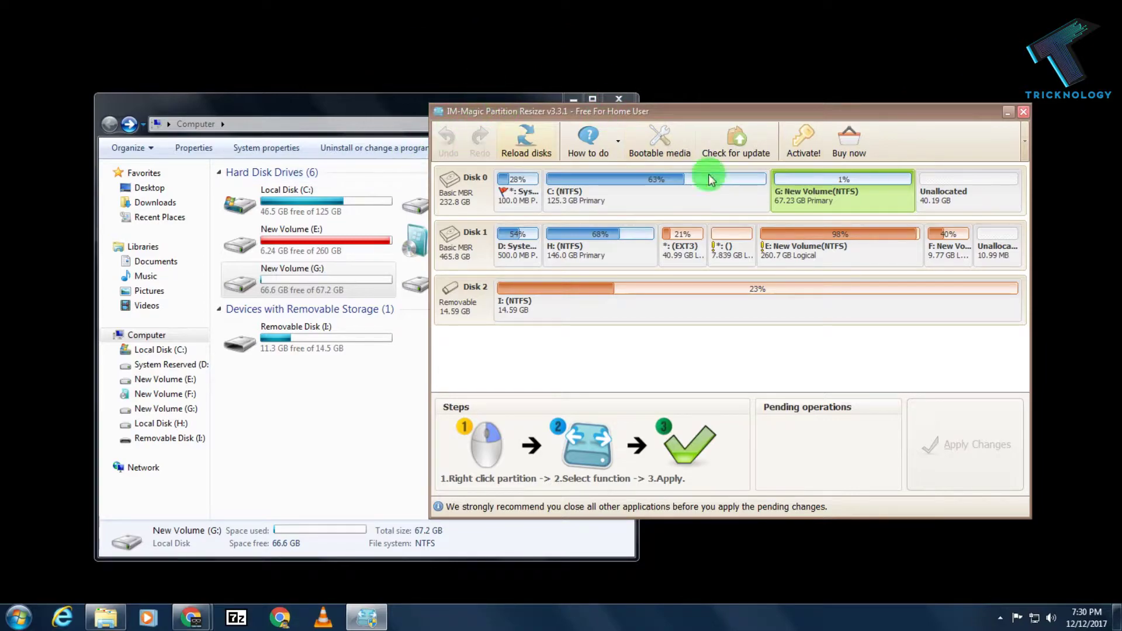
left_click(1024, 114)
- Open Computer Management through Computer's Manage option
right_click(129, 337)
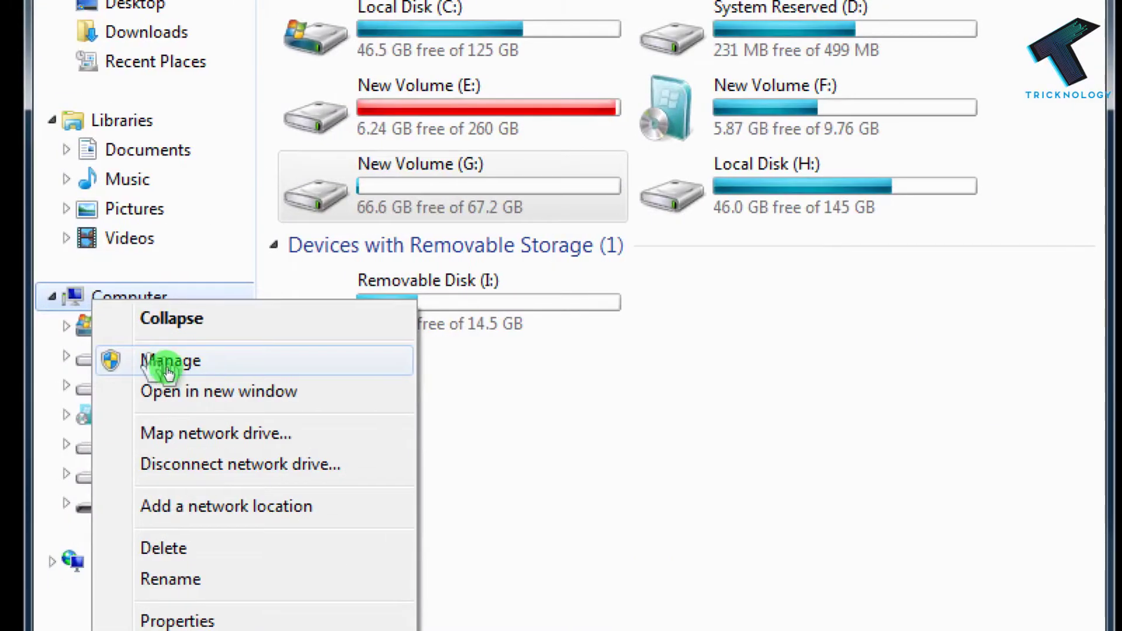
left_click(161, 362)
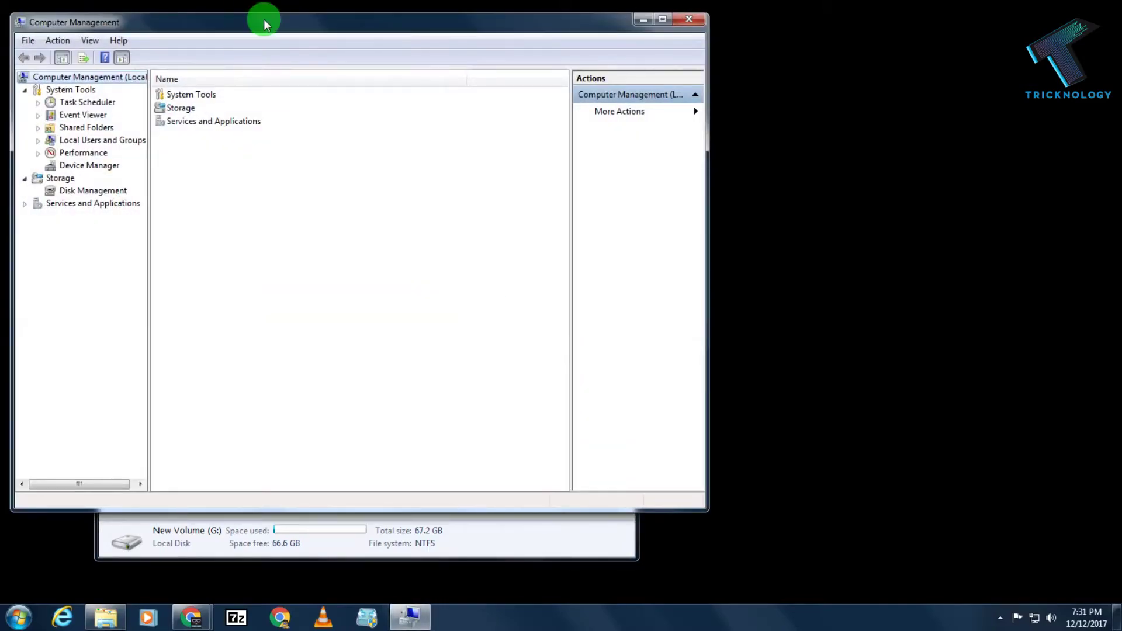
left_click_drag(277, 23, 603, 96)
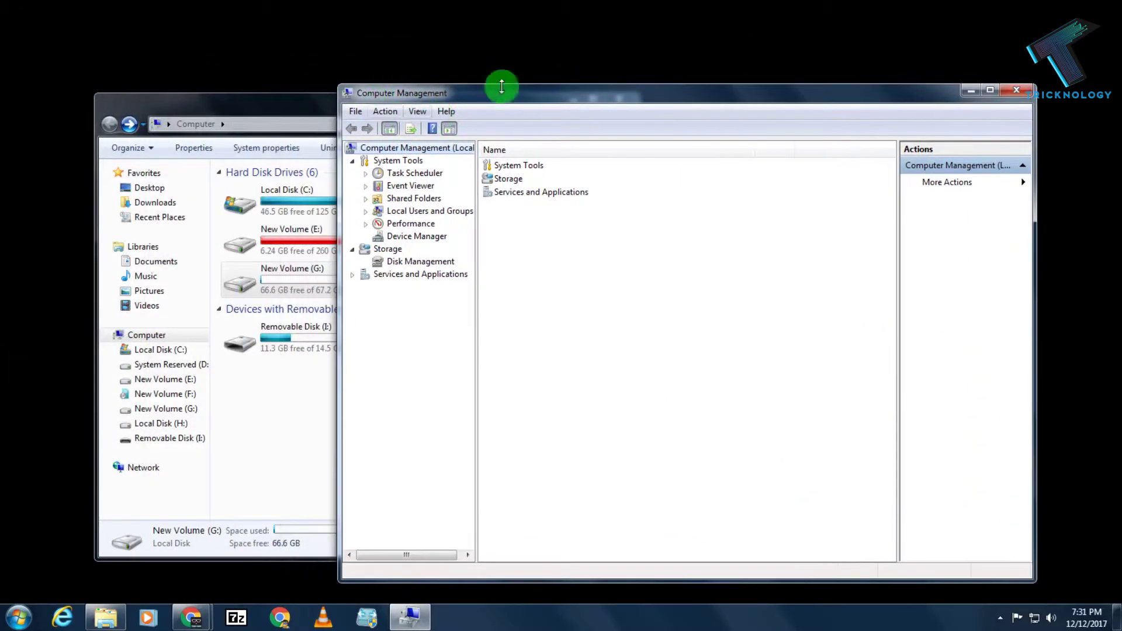
- In Disk Management, bring up the options for the 67.23 GB New Volume (G:)
left_click(425, 265)
left_click(263, 424)
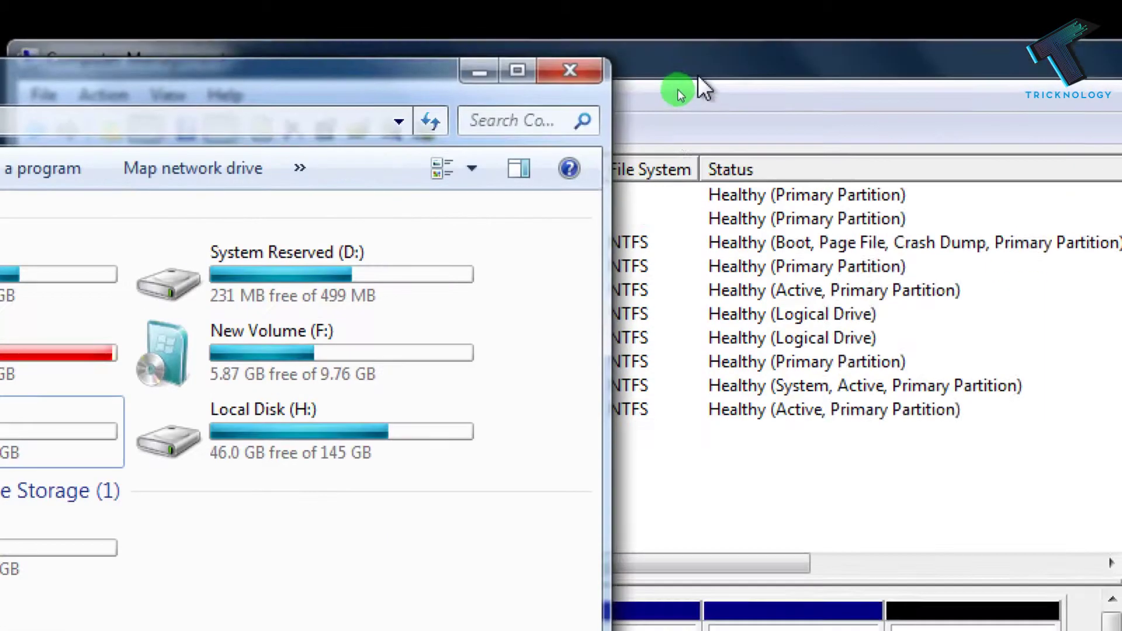
left_click(702, 91)
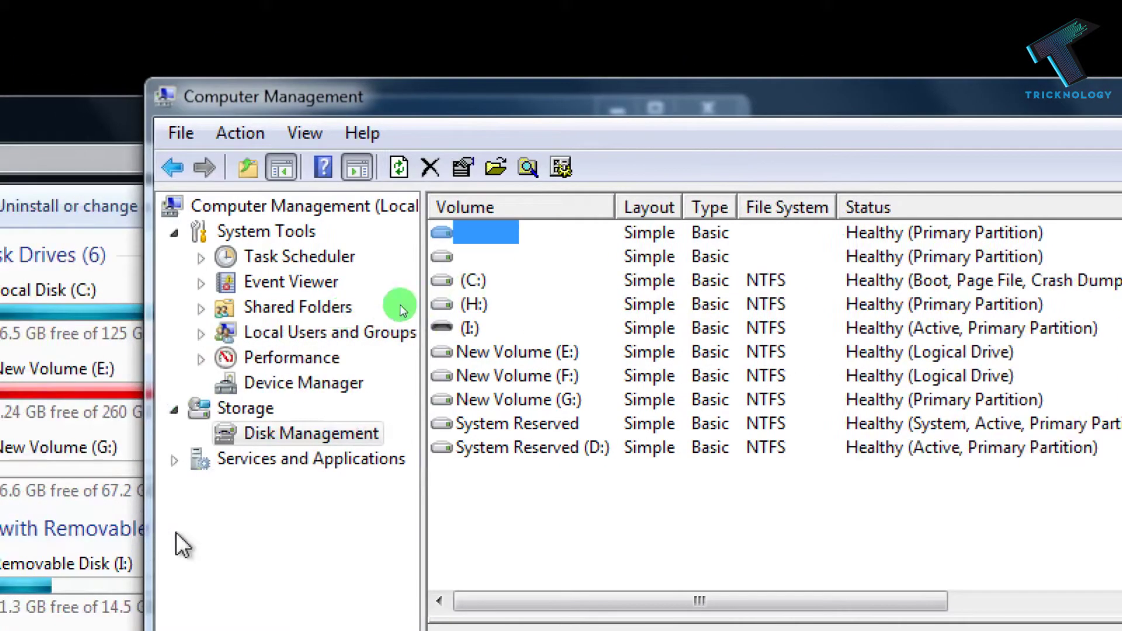
left_click(320, 434)
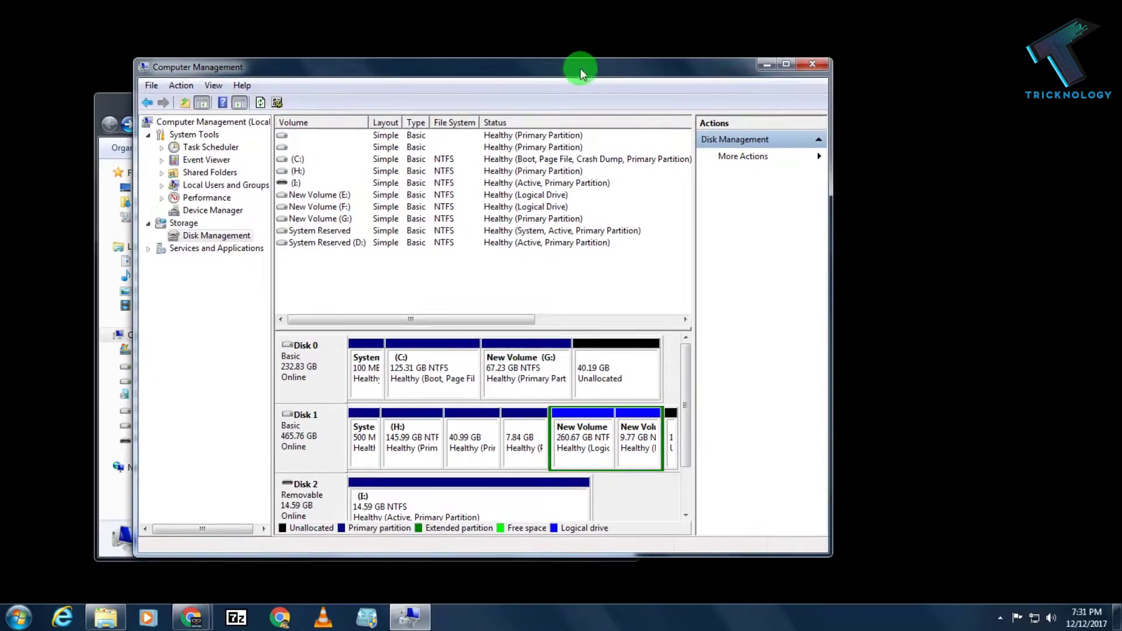
left_click(630, 360)
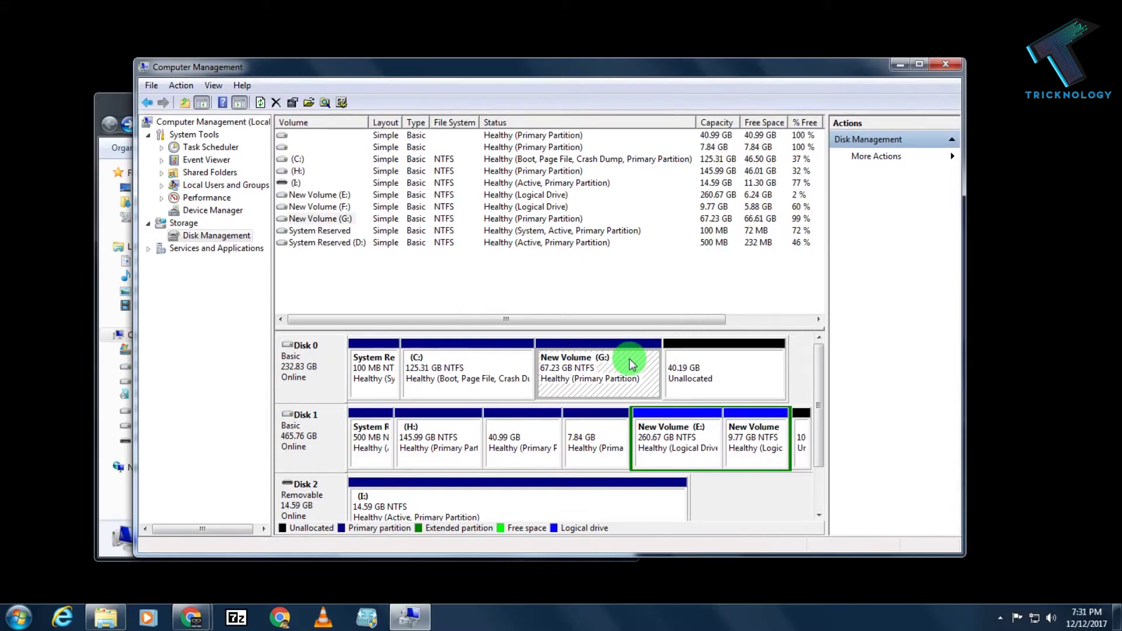
right_click(559, 377)
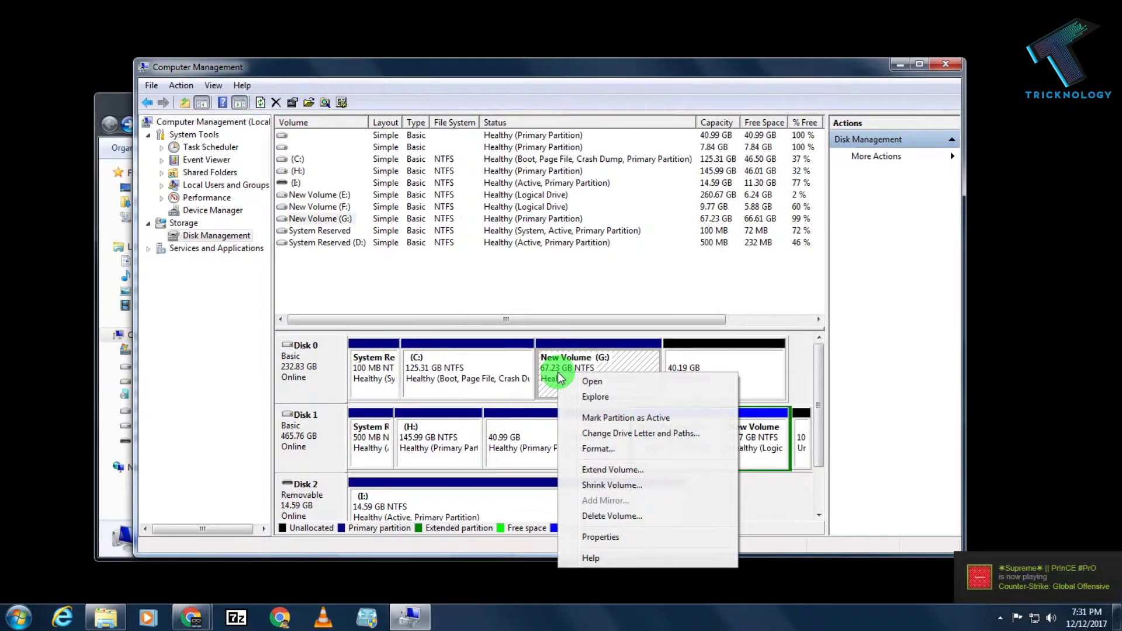
- Launch the Extend Volume wizard and return to its Select Disks page
left_click(633, 473)
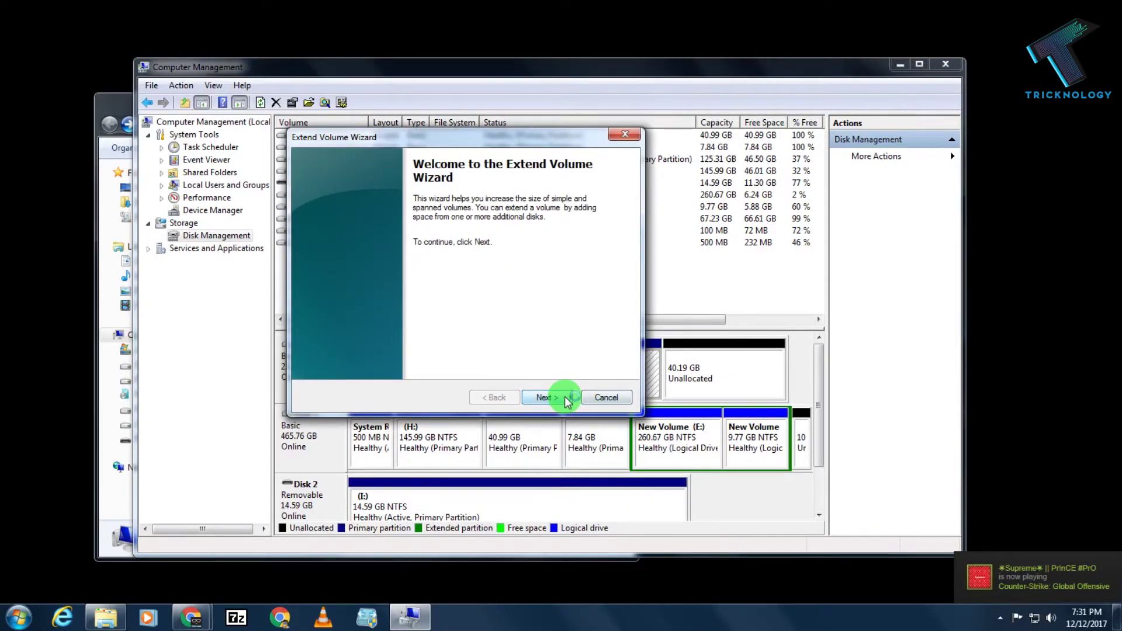
left_click(565, 401)
left_click(565, 401)
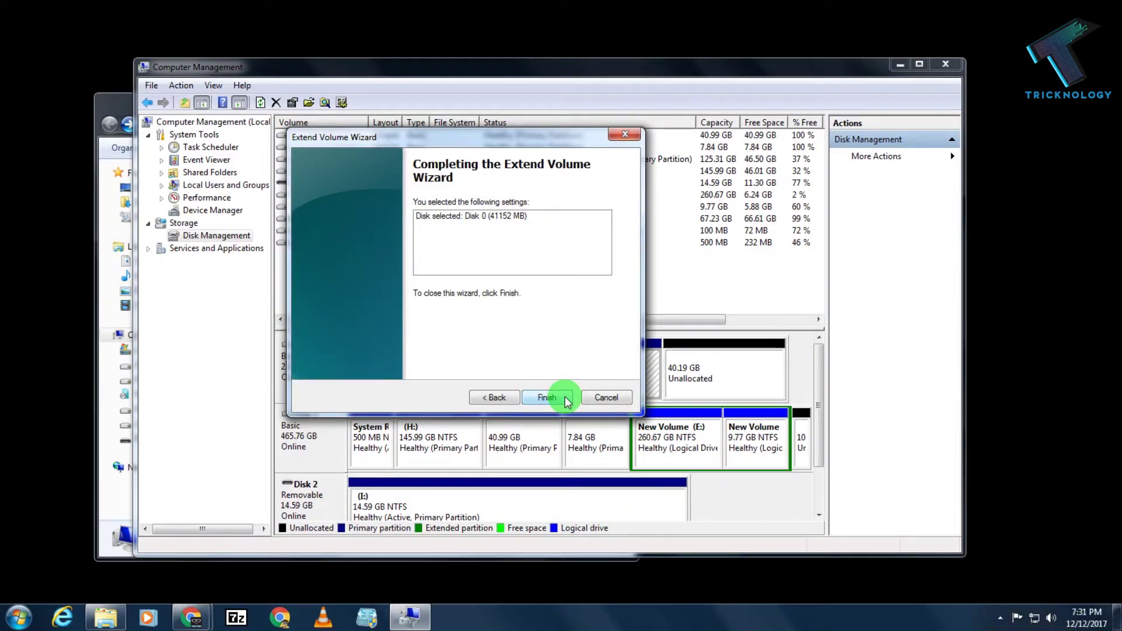
left_click(511, 401)
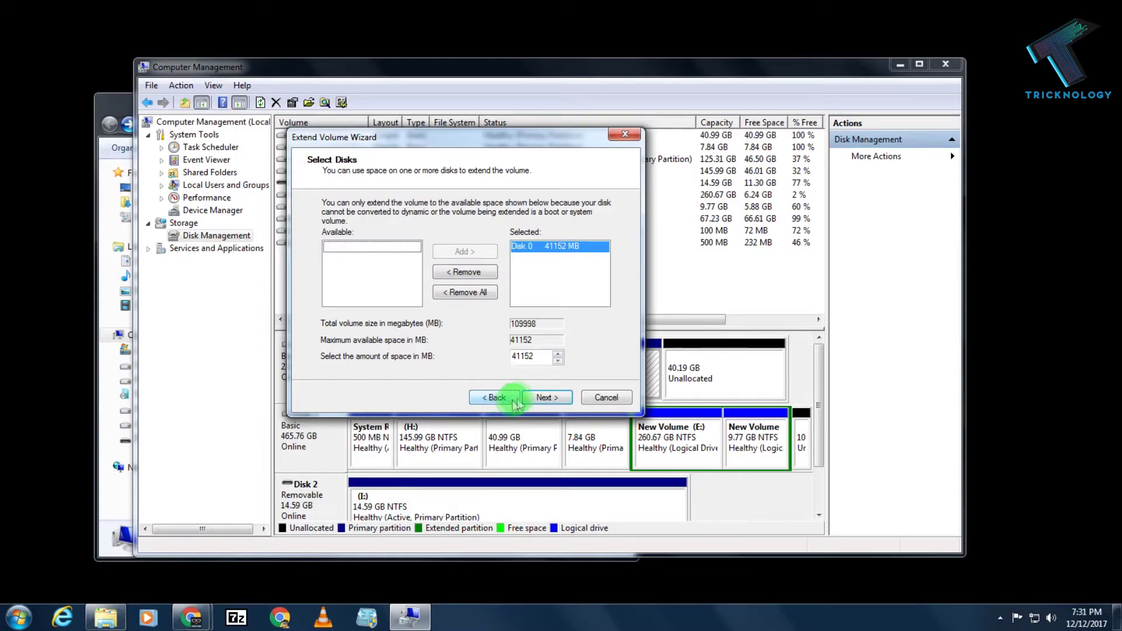
- Add 10152 MB and finish, making G: 77.15 GB with 30.27 GB unallocated
left_click_drag(521, 357, 482, 356)
double_click(523, 358)
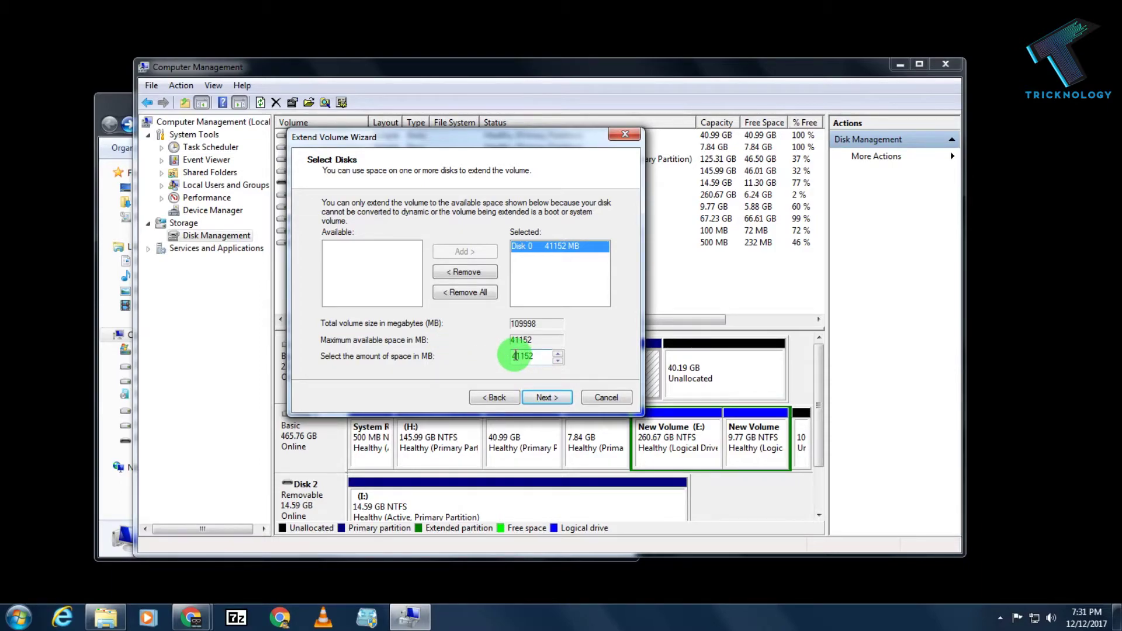
left_click_drag(537, 356, 444, 354)
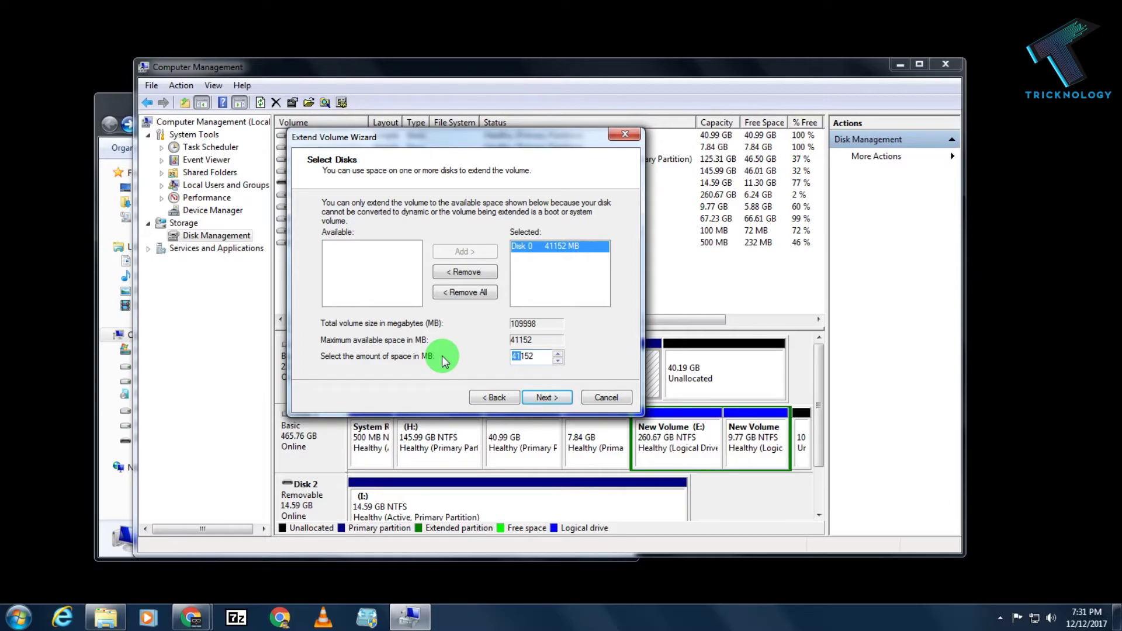
type("10152")
left_click(517, 356)
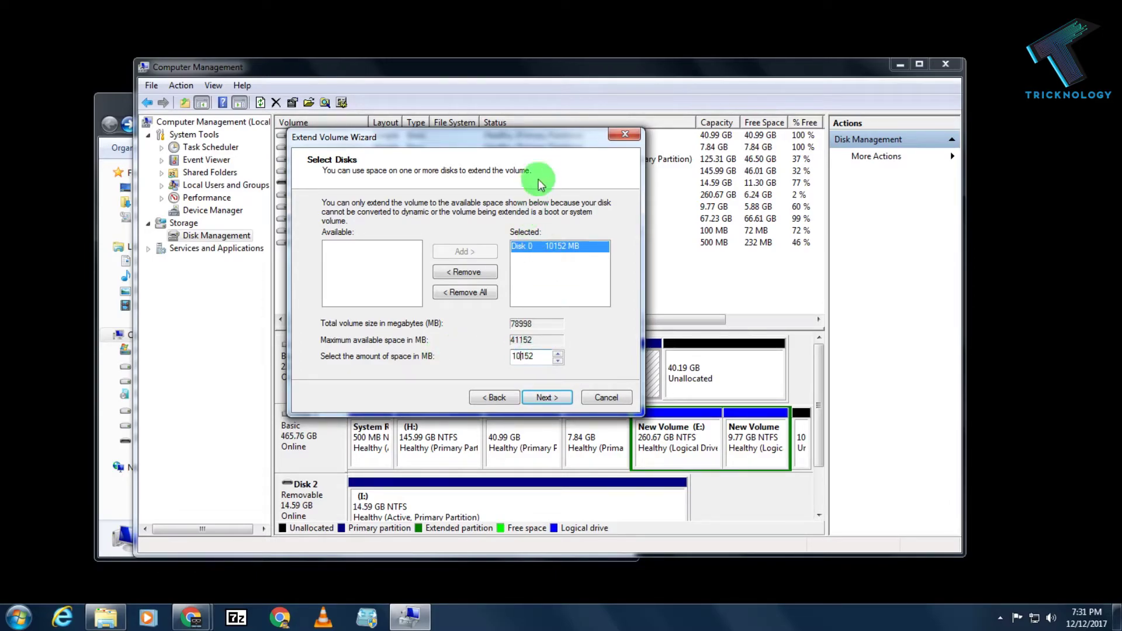
left_click_drag(554, 149, 975, 280)
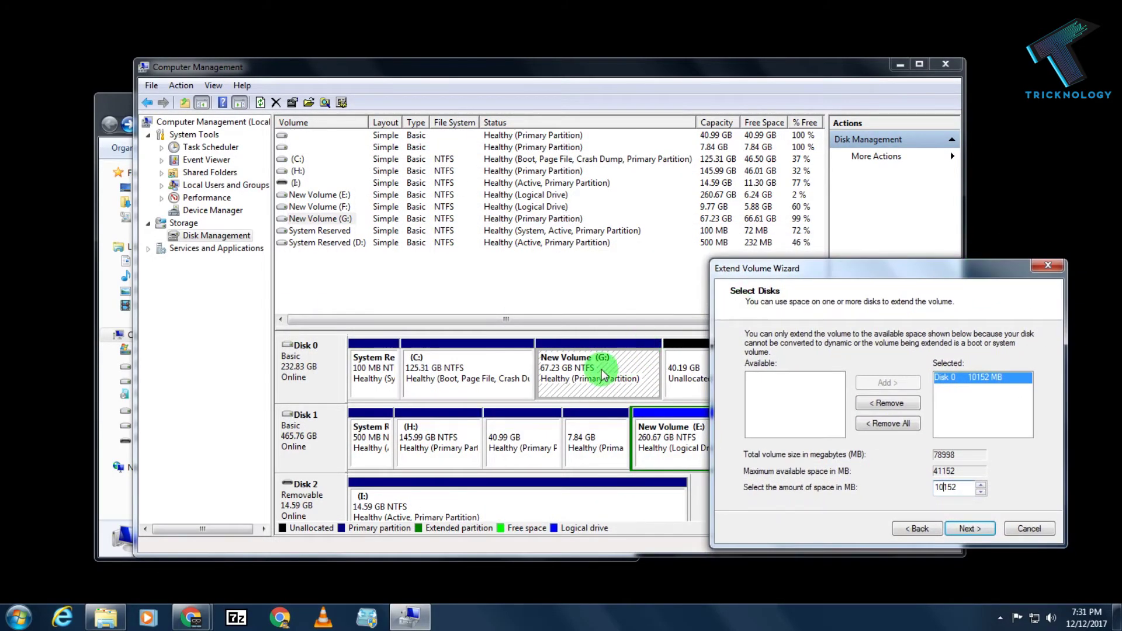
left_click(538, 375)
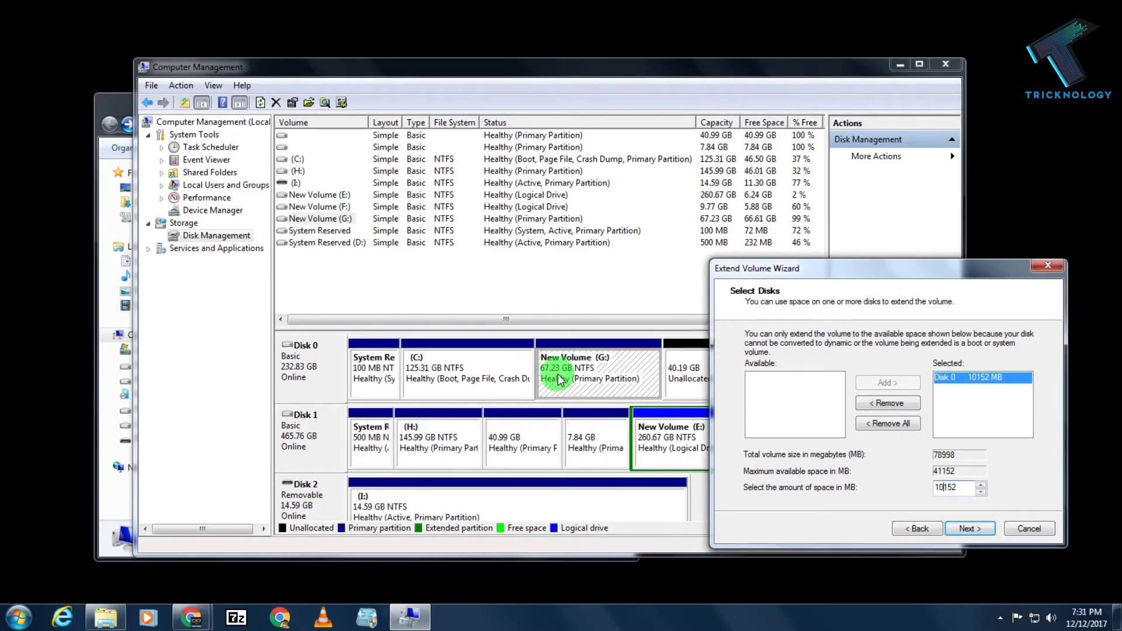
left_click(971, 525)
left_click(615, 395)
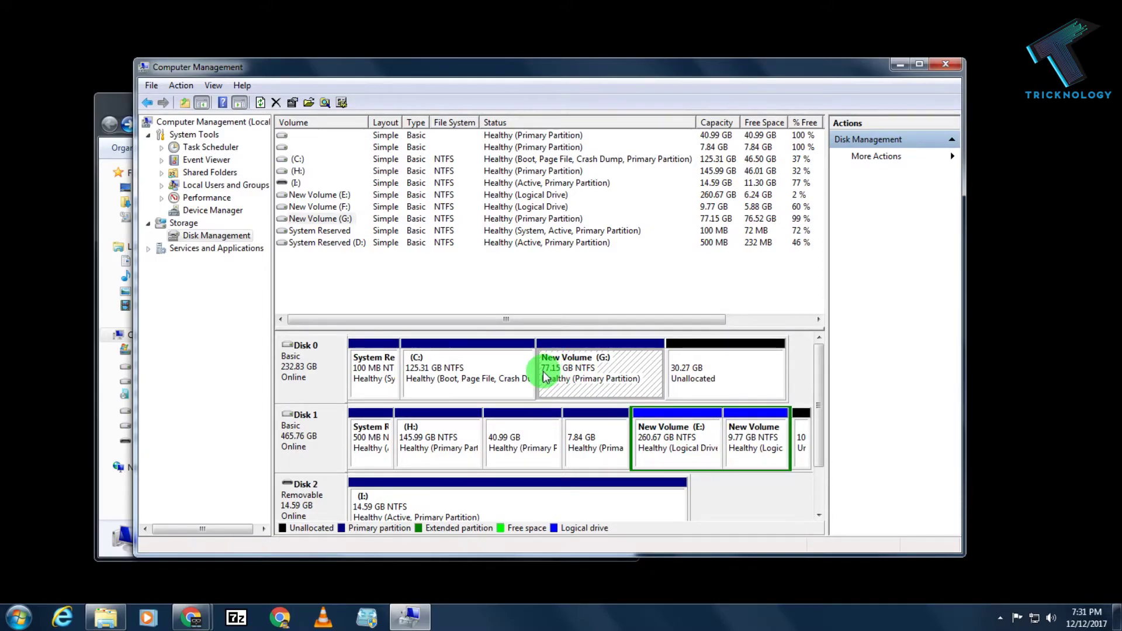
- Refresh Computer's drive list and select New Volume (G:) to show its 77.1 GB total
left_click(115, 148)
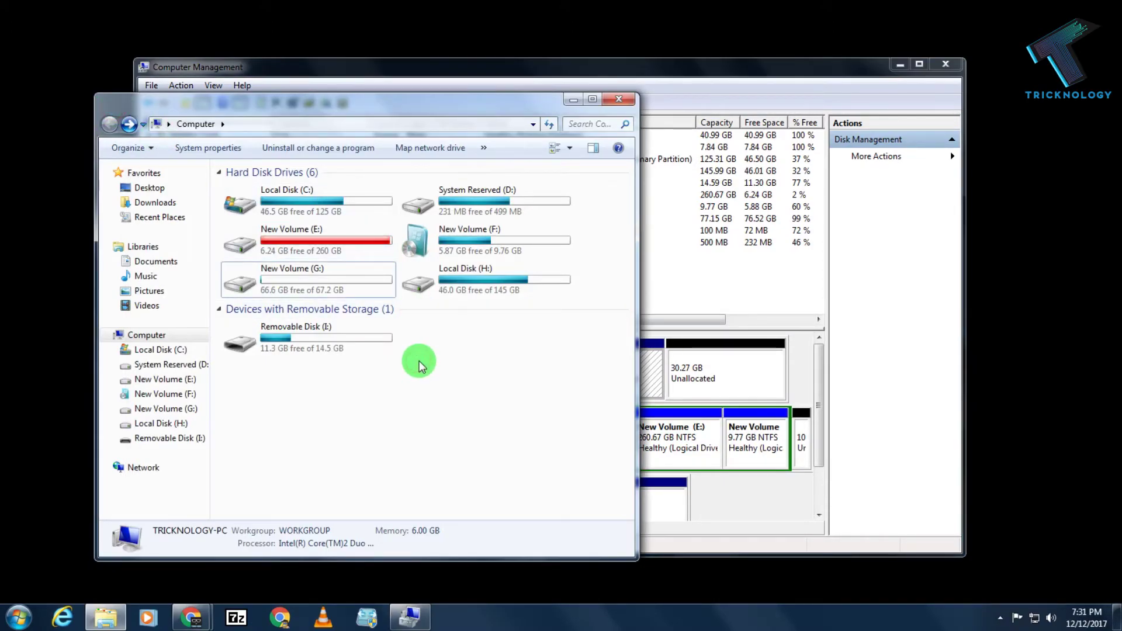
right_click(460, 362)
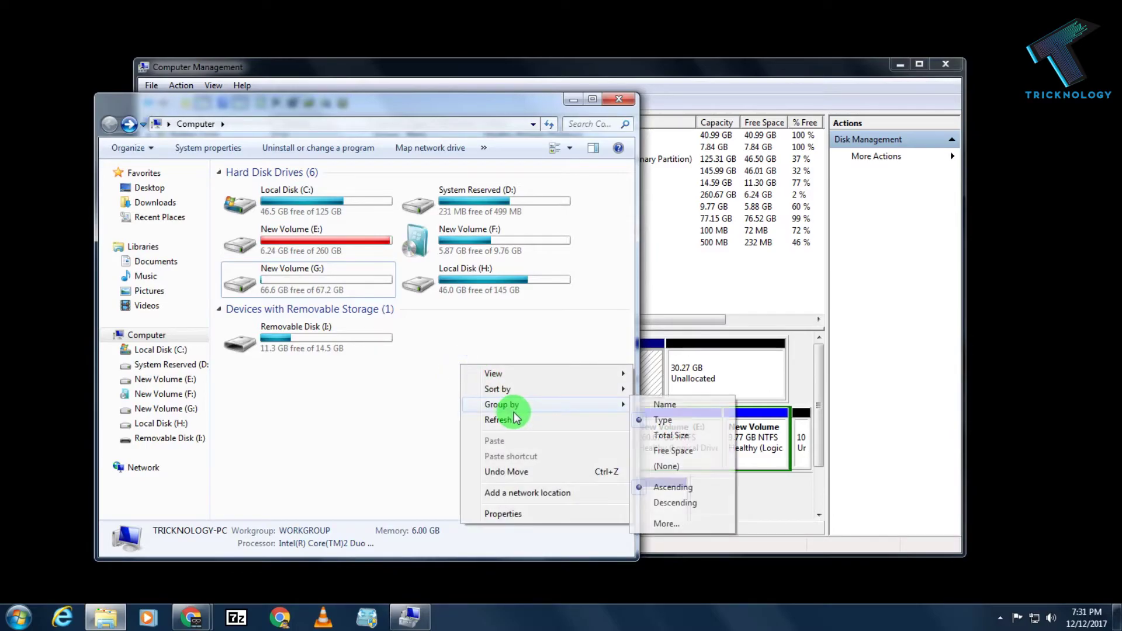
left_click(504, 419)
left_click(280, 296)
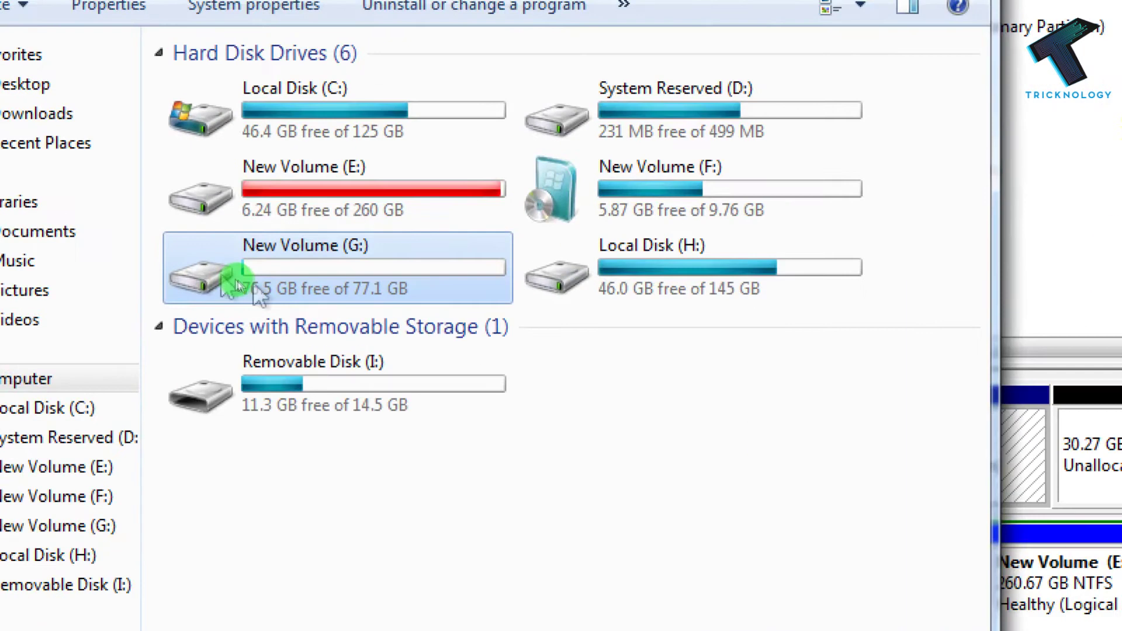